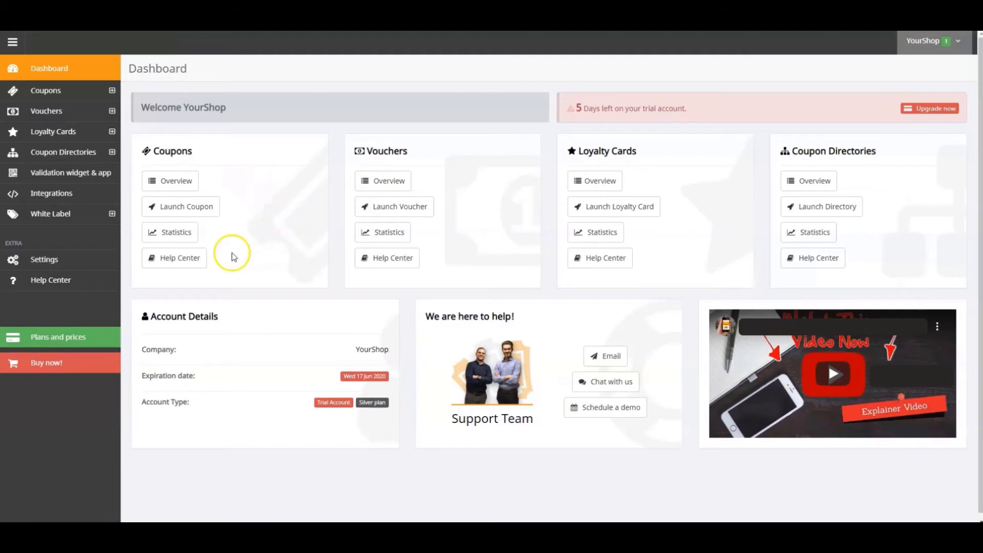
Create a new Scratch & Win coupon and open its prize settings
{"action": "left_click", "coordinate": [52, 92]}
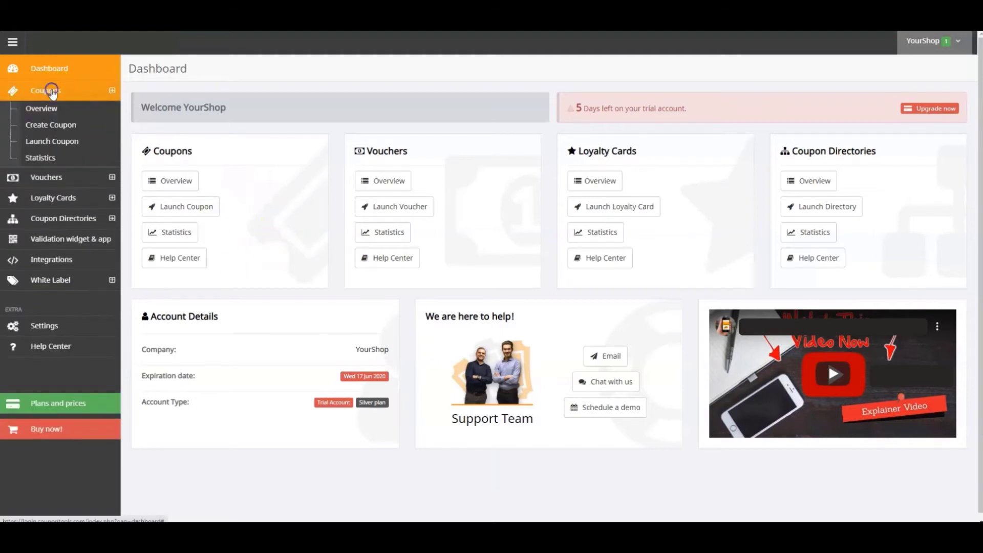
{"action": "left_click", "coordinate": [54, 129]}
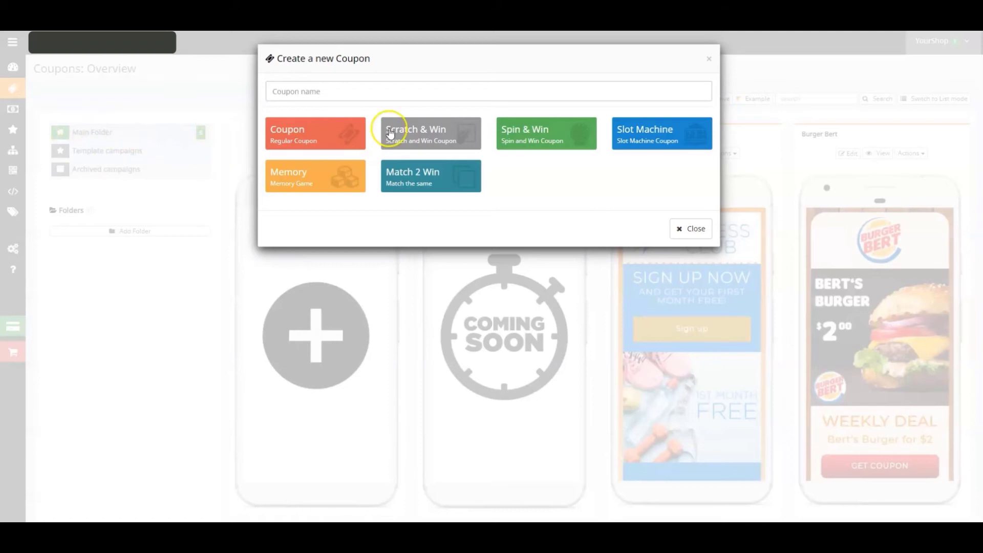
{"action": "left_click", "coordinate": [416, 143]}
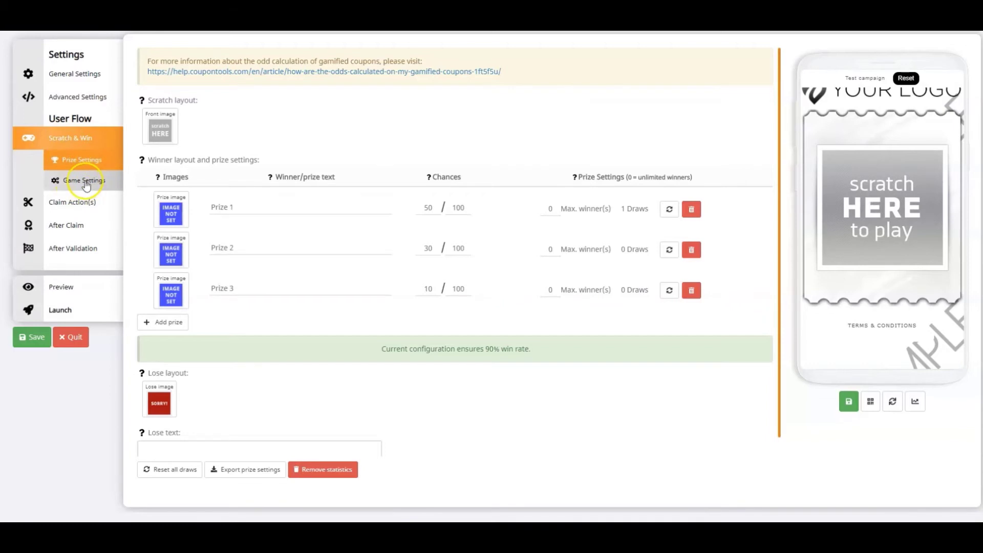
{"action": "left_click", "coordinate": [84, 161]}
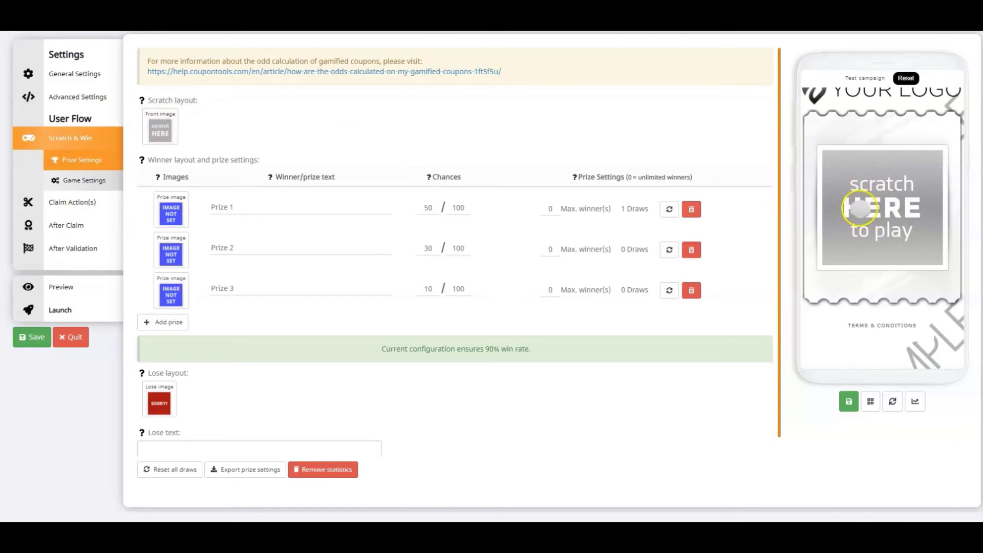
Upload the file "Scratch image" as the front image of the scratch layout
{"action": "left_click", "coordinate": [160, 132]}
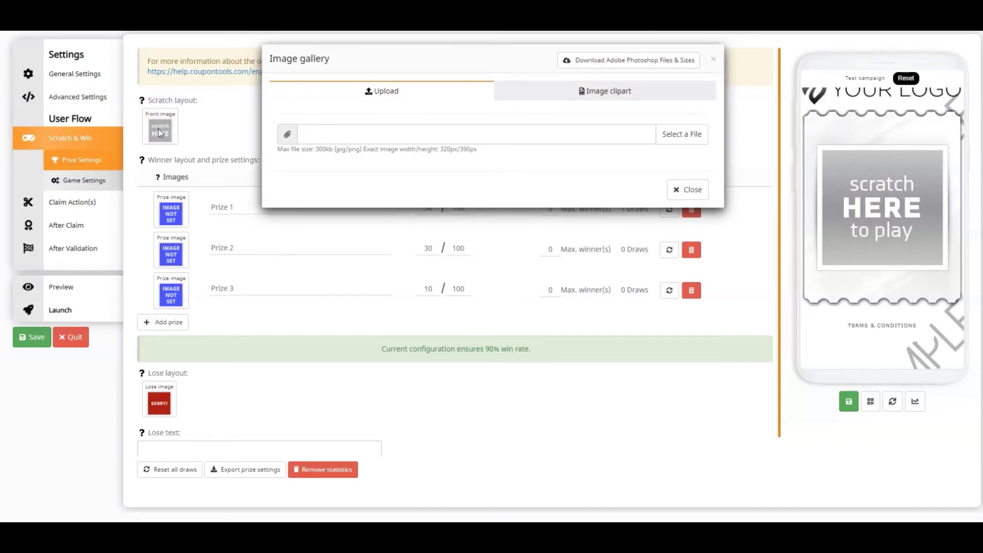
{"action": "left_click", "coordinate": [687, 133]}
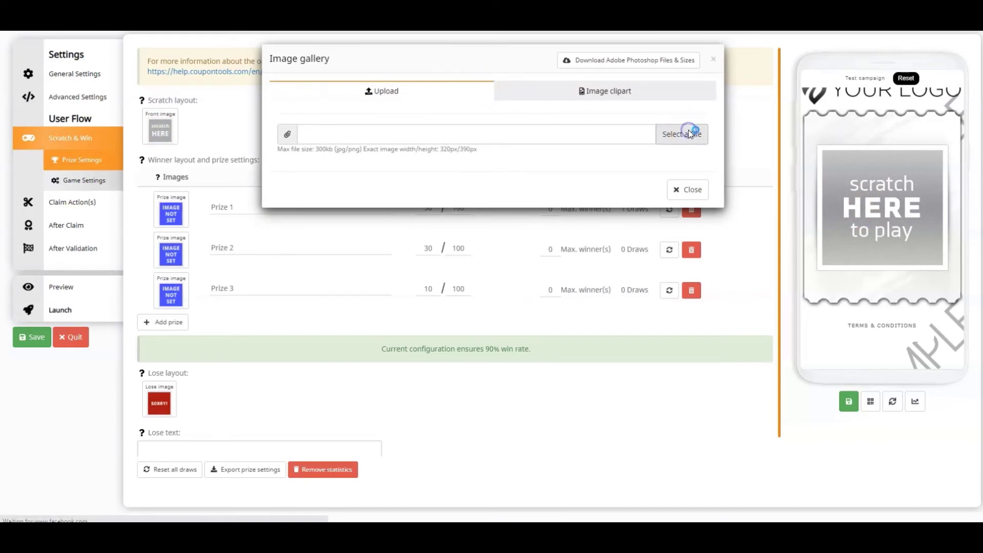
{"action": "left_click", "coordinate": [306, 74]}
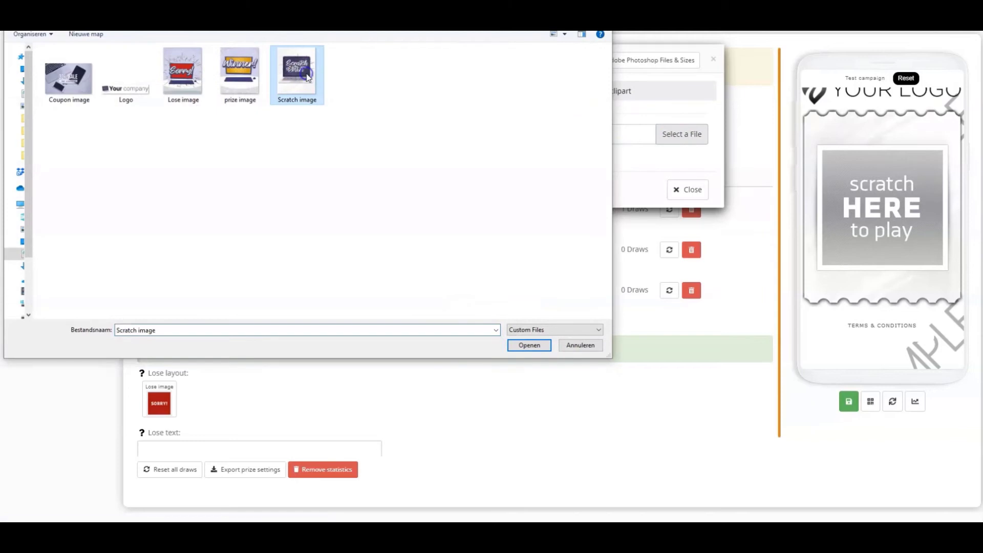
{"action": "left_click", "coordinate": [529, 346]}
{"action": "left_click", "coordinate": [303, 297]}
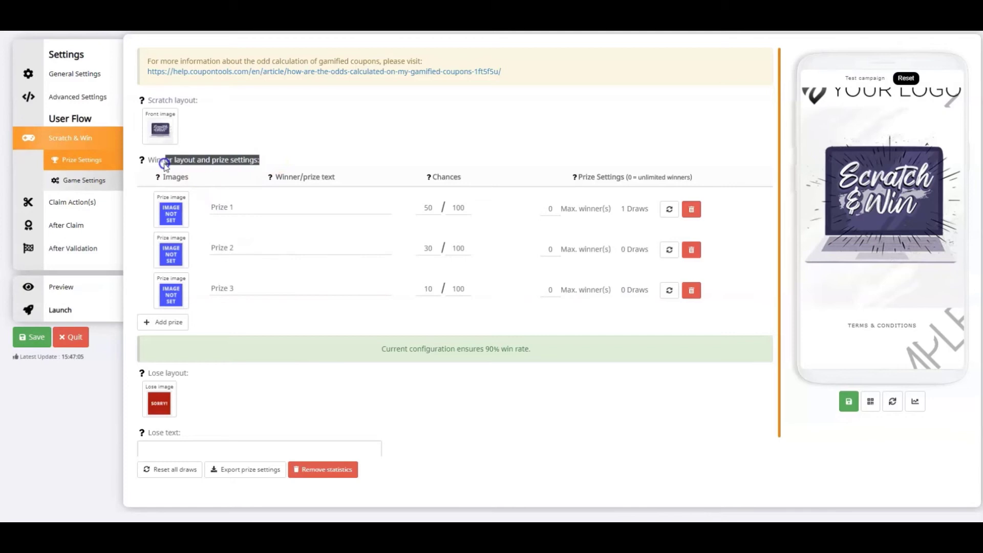
Upload the file "prize image" as the prize image for Prize 1
{"action": "left_click", "coordinate": [143, 162]}
{"action": "left_click", "coordinate": [285, 159]}
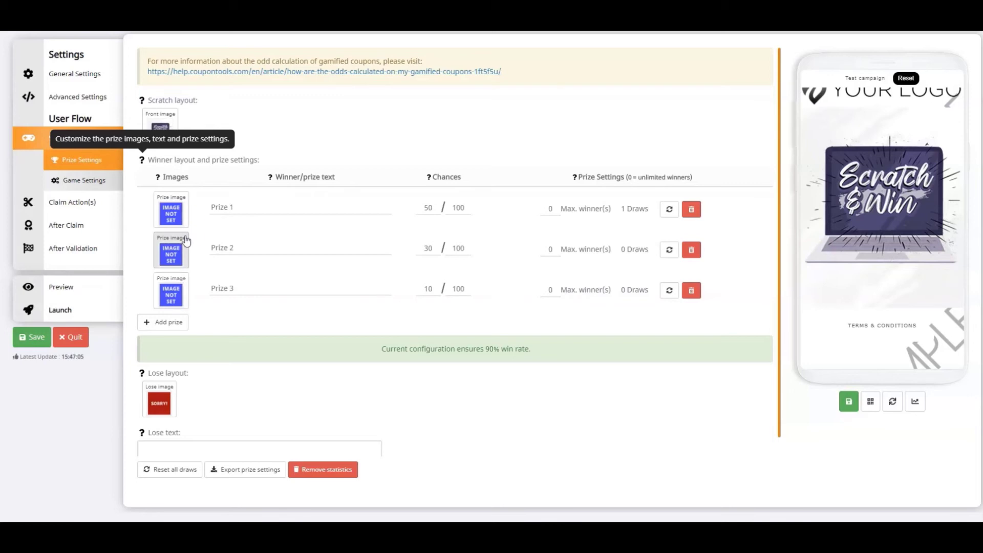
{"action": "left_click", "coordinate": [178, 210]}
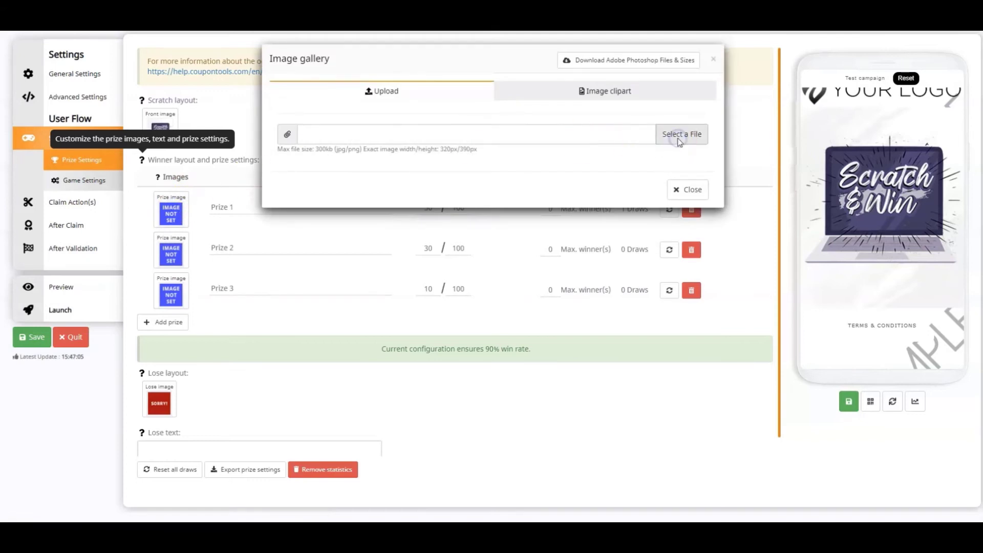
{"action": "left_click", "coordinate": [680, 134]}
{"action": "left_click", "coordinate": [251, 77]}
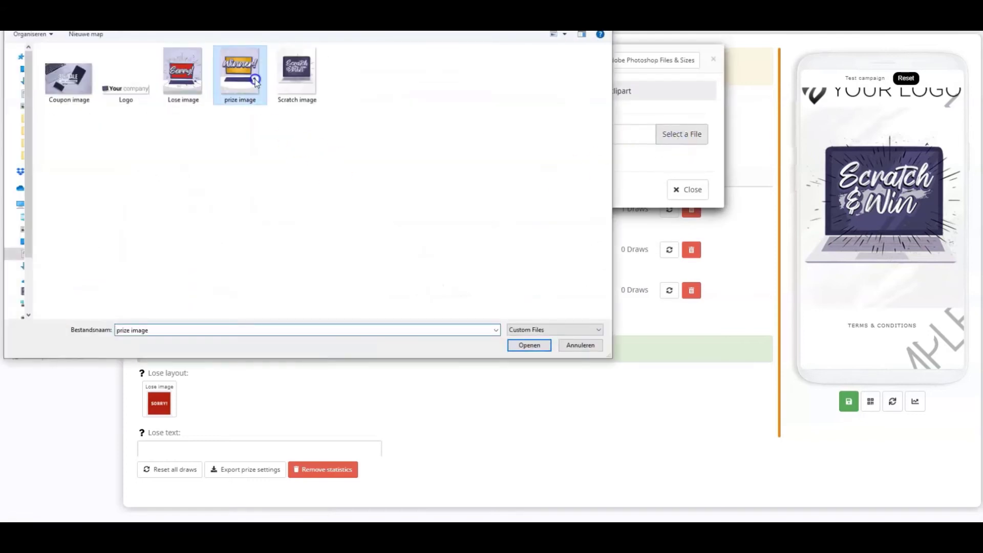
{"action": "left_click", "coordinate": [527, 345]}
{"action": "left_click", "coordinate": [314, 289]}
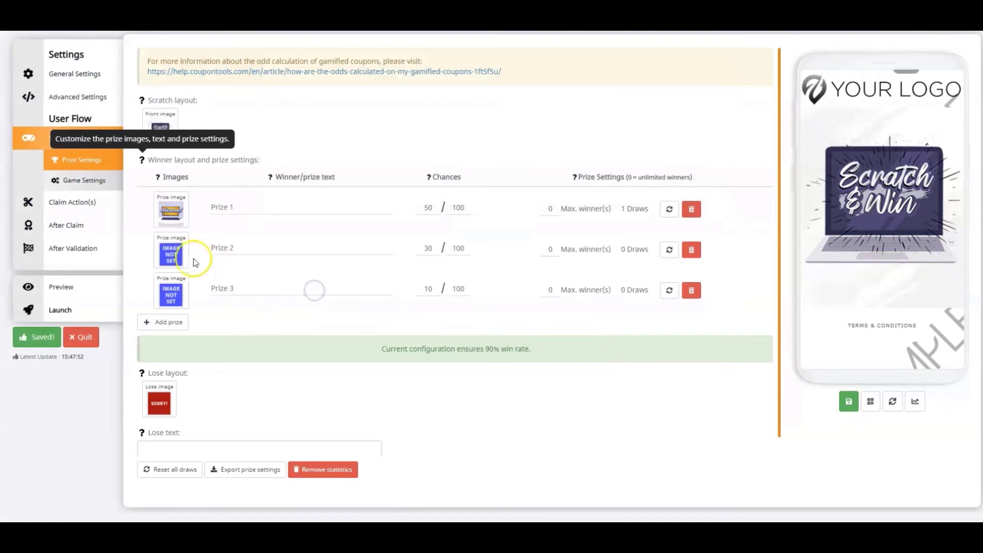
Assign the Winner image from the image gallery to Prize 2 and Prize 3
{"action": "left_click", "coordinate": [173, 251]}
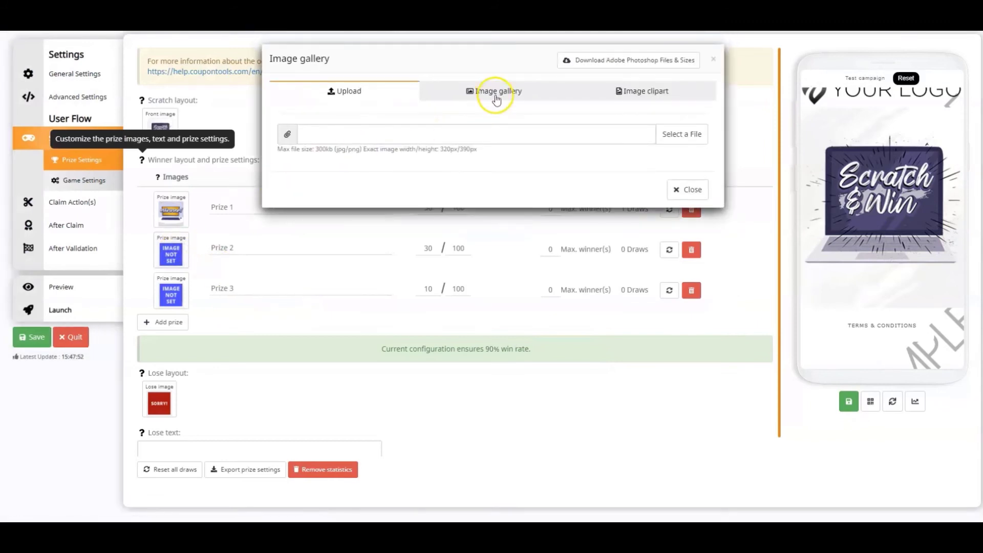
{"action": "left_click", "coordinate": [495, 92]}
{"action": "left_click", "coordinate": [322, 152]}
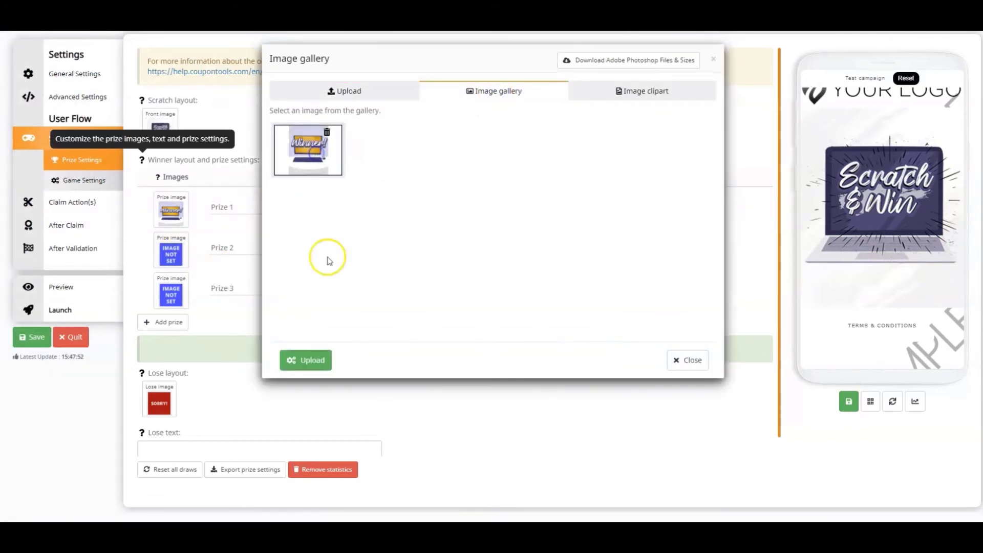
{"action": "left_click", "coordinate": [312, 361]}
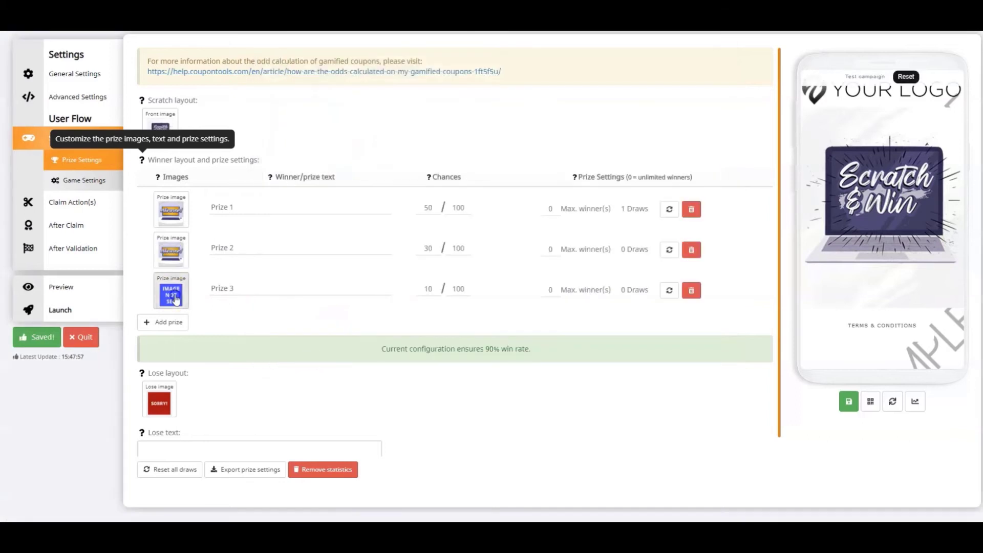
{"action": "left_click", "coordinate": [171, 293]}
{"action": "left_click", "coordinate": [306, 159]}
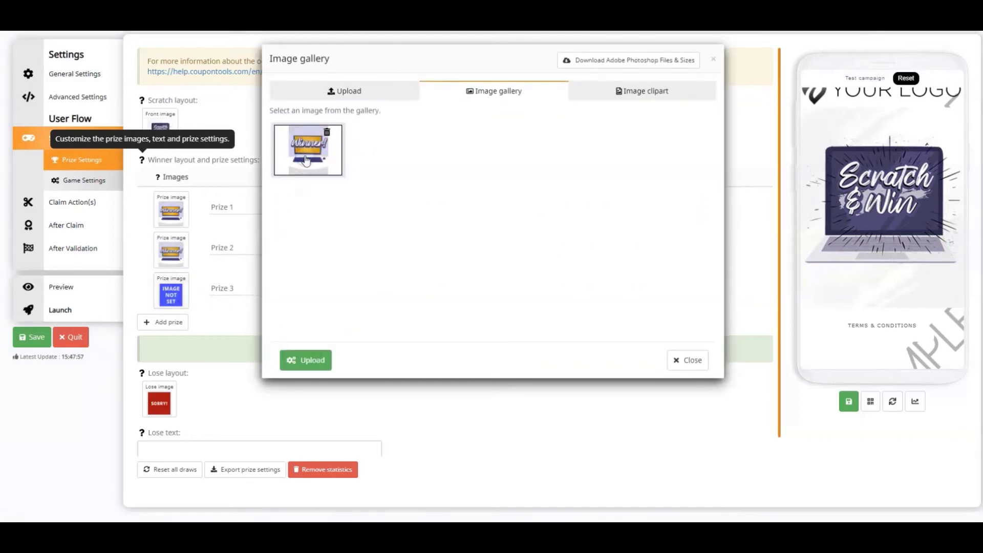
{"action": "left_click", "coordinate": [306, 360]}
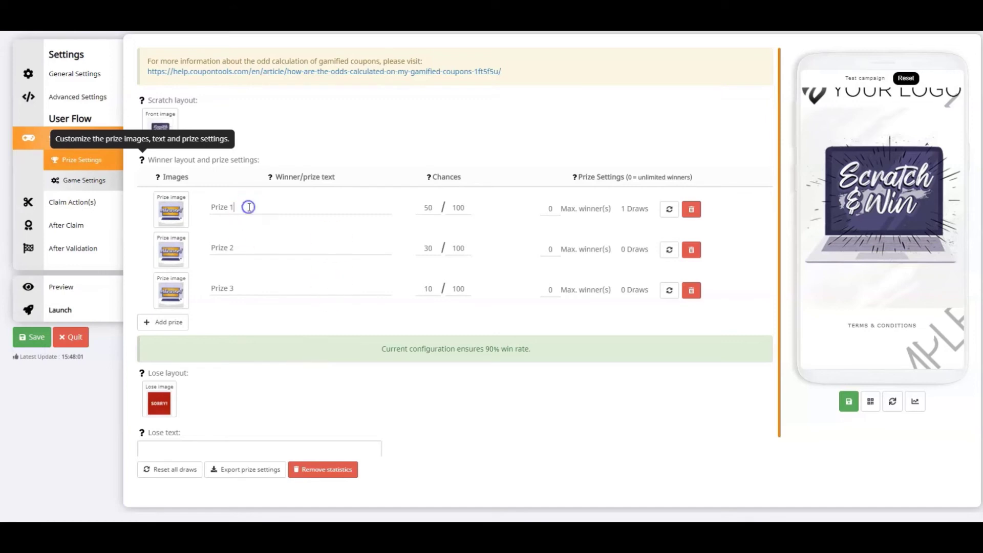
Change the three prize texts to "5$ discount", "15$ discount" and "50$ discount", in that order
{"action": "left_click_drag", "start_coordinate": [246, 208], "coordinate": [202, 208]}
{"action": "type", "text": "5"}
{"action": "left_click", "coordinate": [225, 247]}
{"action": "type", "text": "1"}
{"action": "left_click_drag", "start_coordinate": [246, 287], "coordinate": [200, 290]}
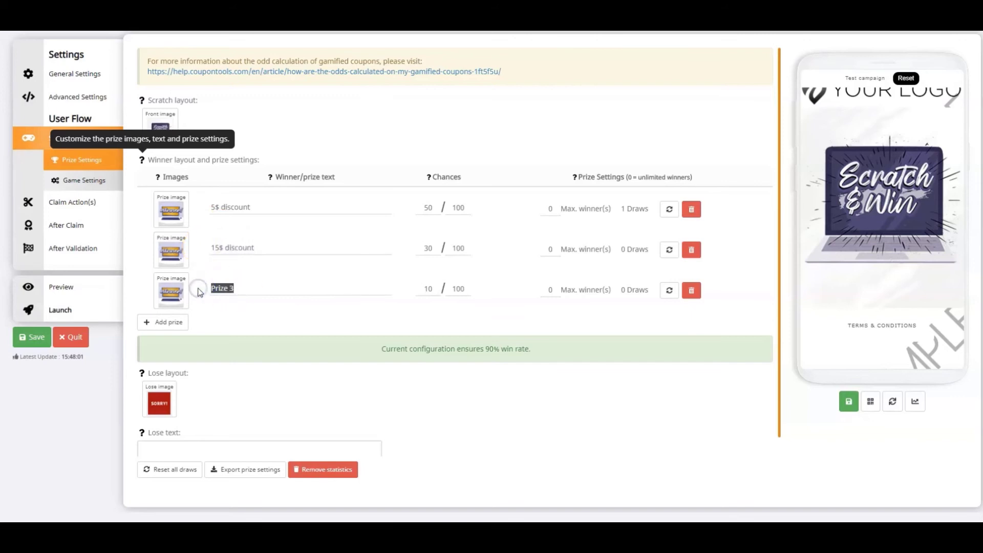
{"action": "type", "text": "50$ discount"}
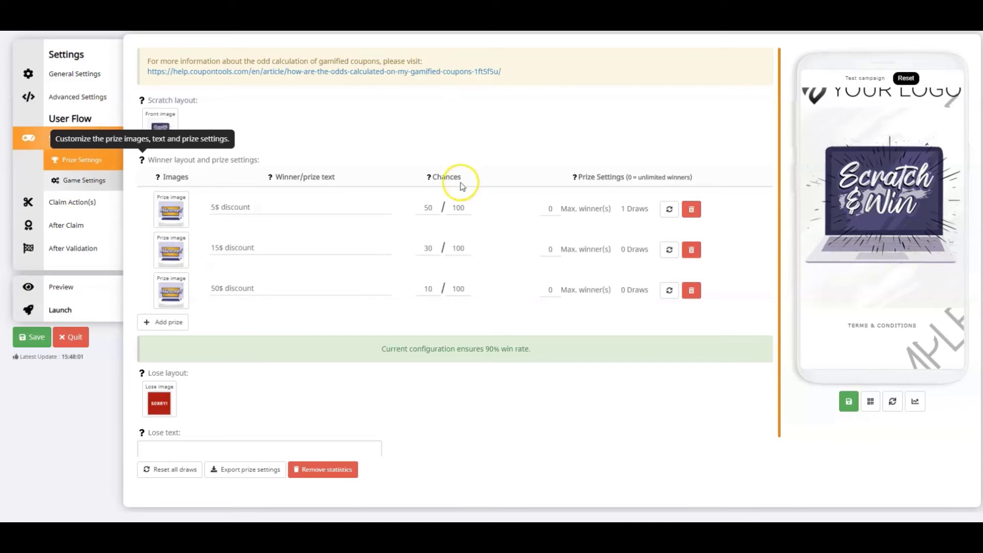
Set the chances of the 5$ discount prize to 600 / 1000
{"action": "mouse_move", "coordinate": [428, 176]}
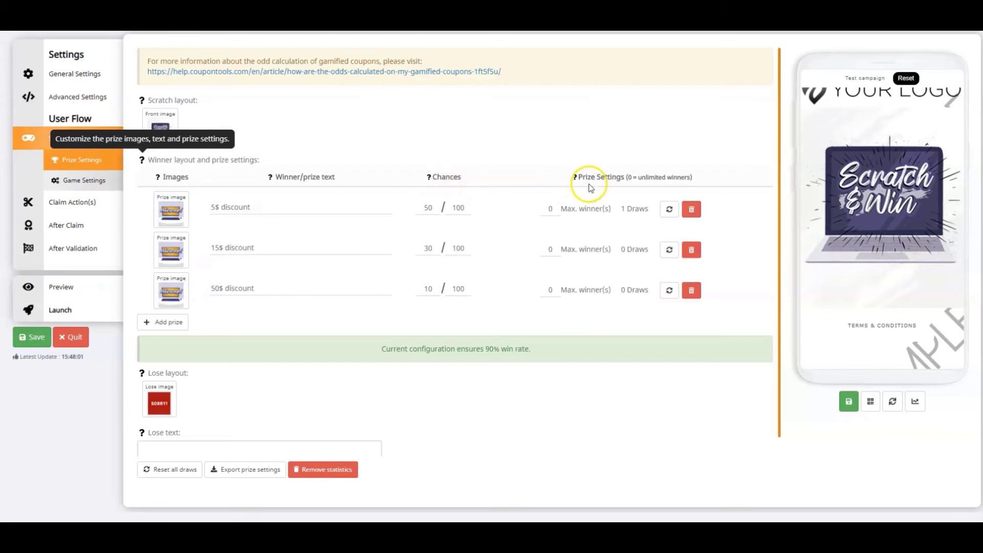
{"action": "mouse_move", "coordinate": [576, 180]}
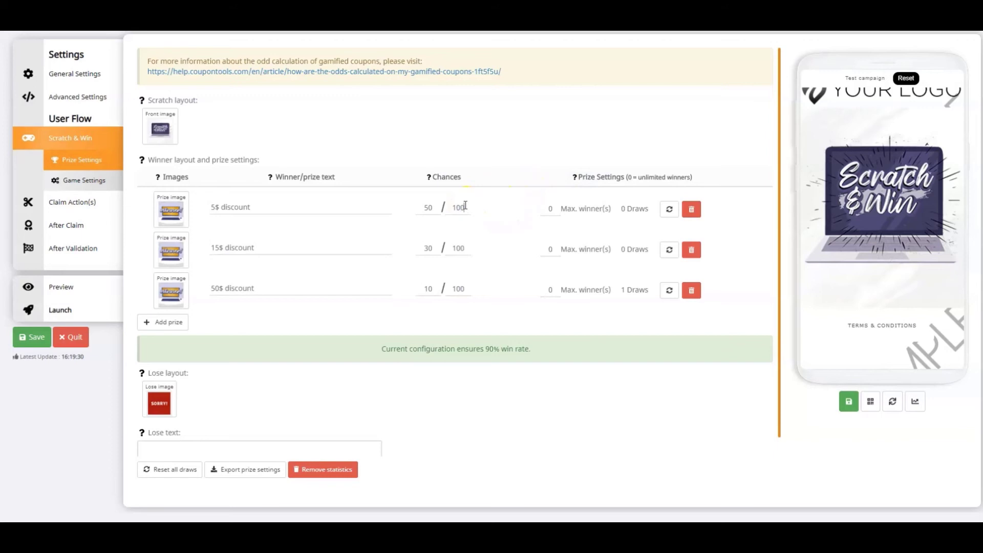
{"action": "type", "text": "0"}
{"action": "left_click_drag", "start_coordinate": [433, 207], "coordinate": [417, 208]}
{"action": "type", "text": "600"}
Set the chances of the 15$ discount prize to 200 / 1000
{"action": "left_click", "coordinate": [437, 251]}
{"action": "left_click_drag", "start_coordinate": [435, 249], "coordinate": [419, 247]}
{"action": "left_click", "coordinate": [457, 248]}
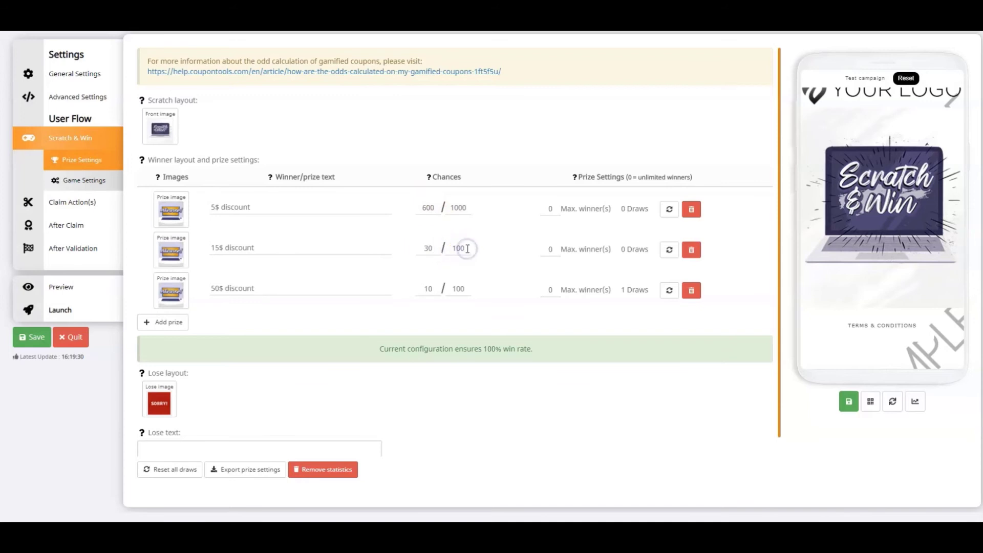
{"action": "type", "text": "0"}
{"action": "left_click", "coordinate": [428, 249]}
{"action": "type", "text": "0"}
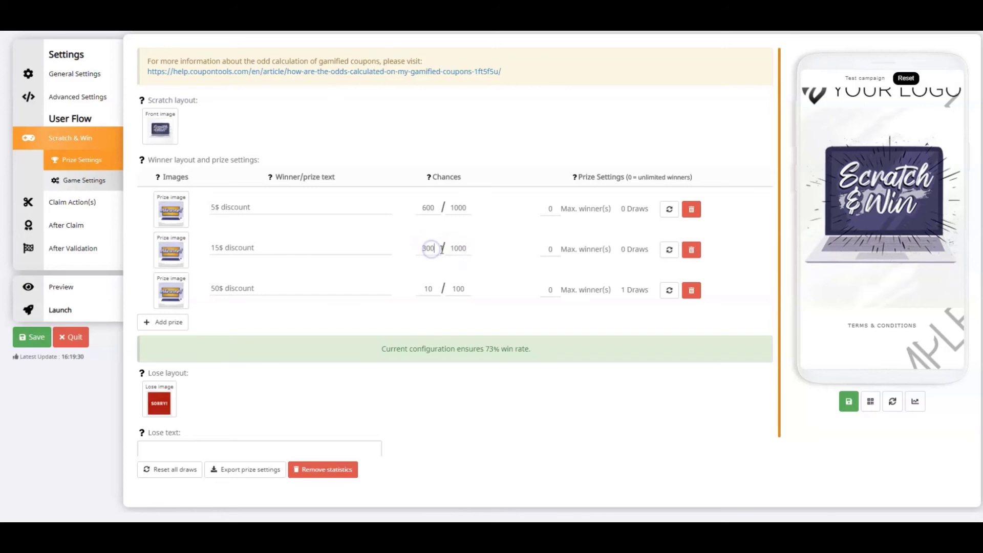
{"action": "left_click", "coordinate": [469, 287]}
{"action": "left_click_drag", "start_coordinate": [433, 249], "coordinate": [403, 253]}
{"action": "type", "text": "20"}
Set the chances of the 50$ discount prize to 100 / 1000
{"action": "left_click", "coordinate": [432, 288]}
{"action": "type", "text": "0"}
{"action": "left_click", "coordinate": [464, 289]}
{"action": "type", "text": "0"}
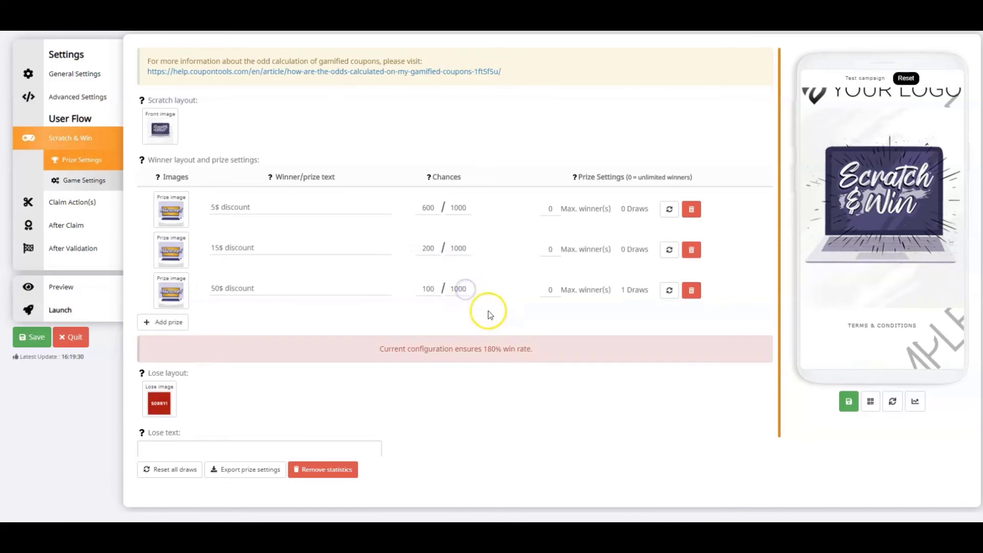
{"action": "left_click", "coordinate": [463, 316]}
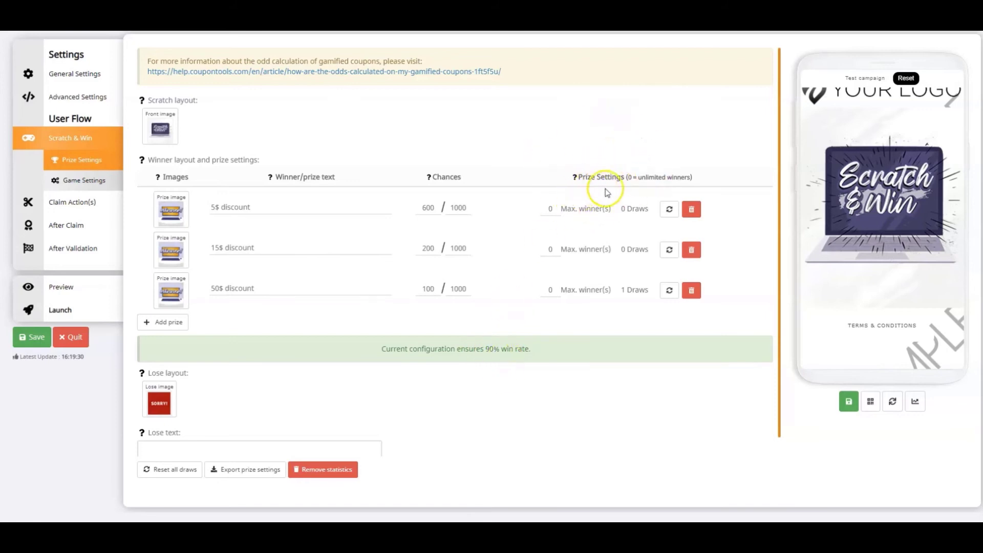
Limit the 50$ discount prize to a maximum of 2 winners and reset its draws
{"action": "left_click_drag", "start_coordinate": [626, 177], "coordinate": [698, 176]}
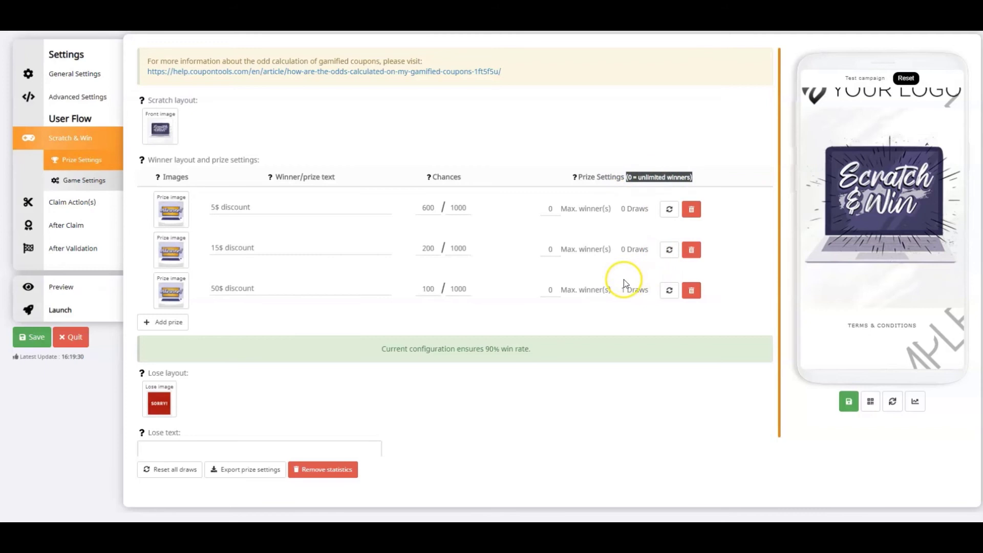
{"action": "left_click", "coordinate": [555, 289]}
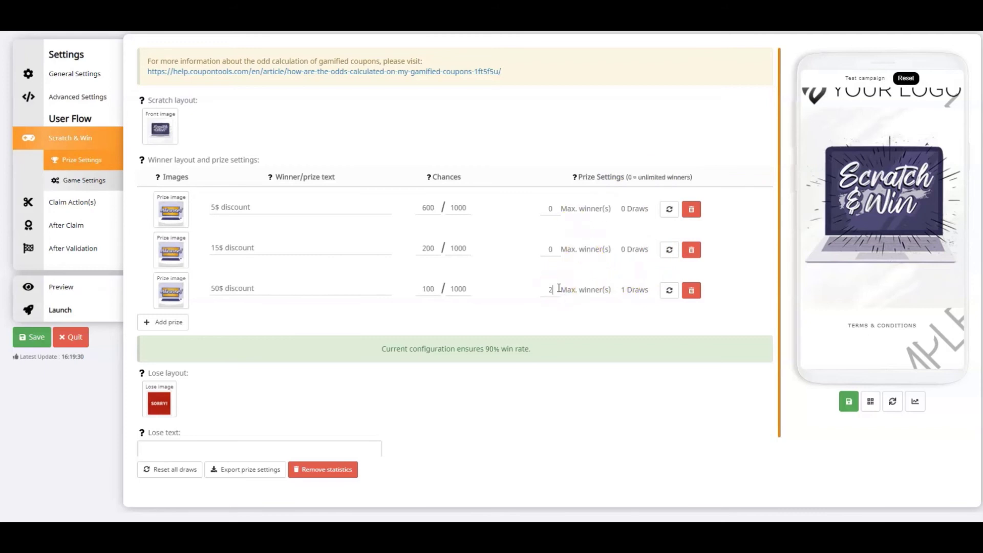
{"action": "left_click", "coordinate": [526, 302]}
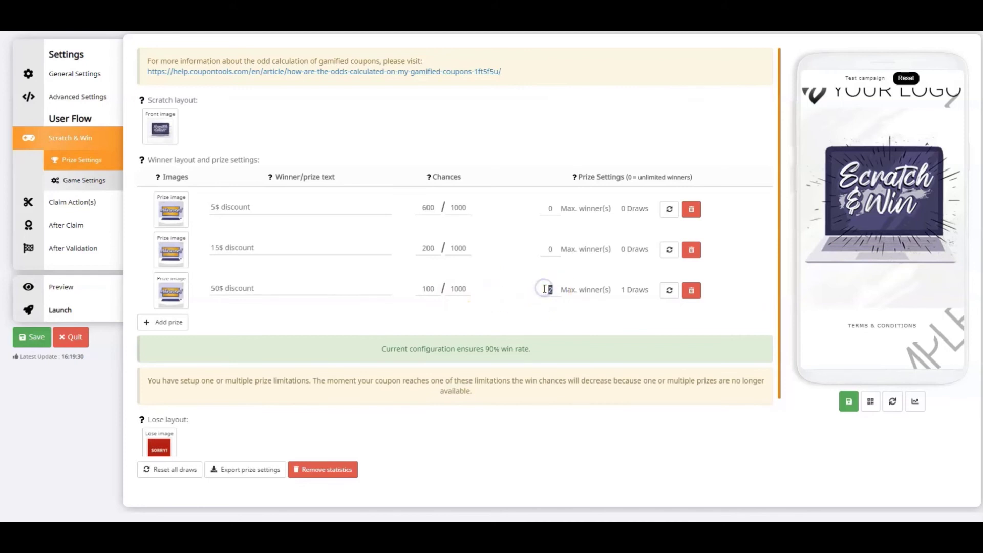
{"action": "left_click_drag", "start_coordinate": [543, 288], "coordinate": [436, 287]}
{"action": "left_click", "coordinate": [496, 323]}
{"action": "left_click", "coordinate": [669, 292]}
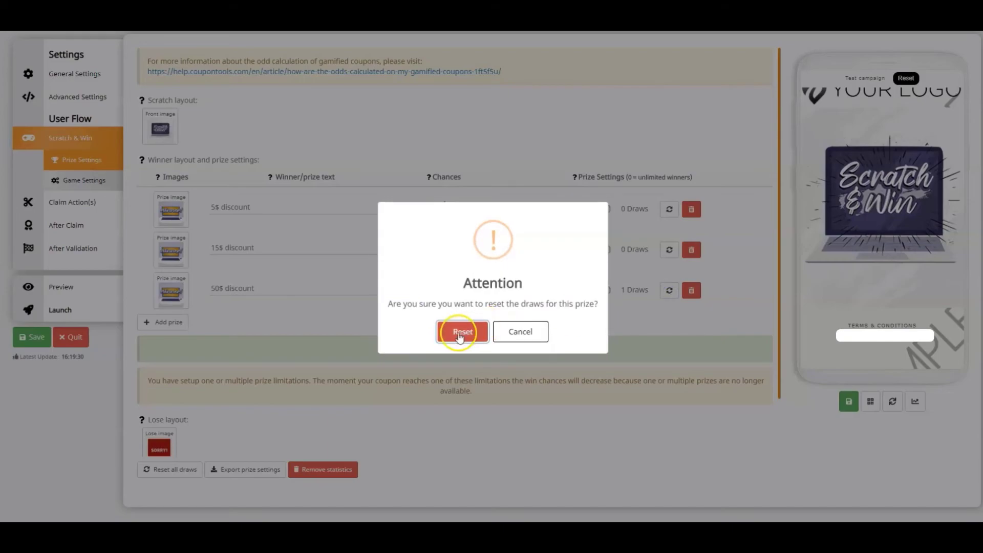
{"action": "left_click", "coordinate": [460, 334]}
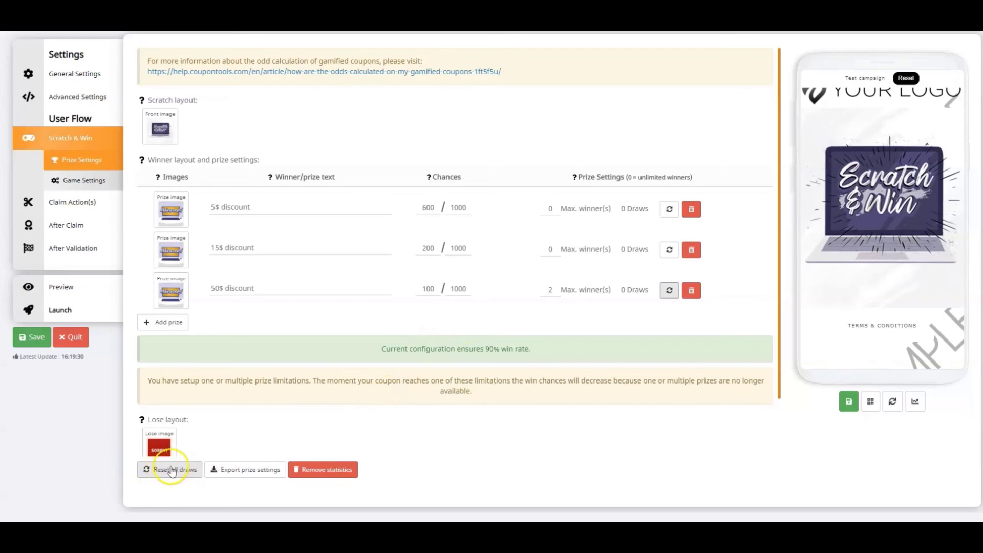
Add a fourth prize to the prize list and delete it again
{"action": "left_click", "coordinate": [176, 324]}
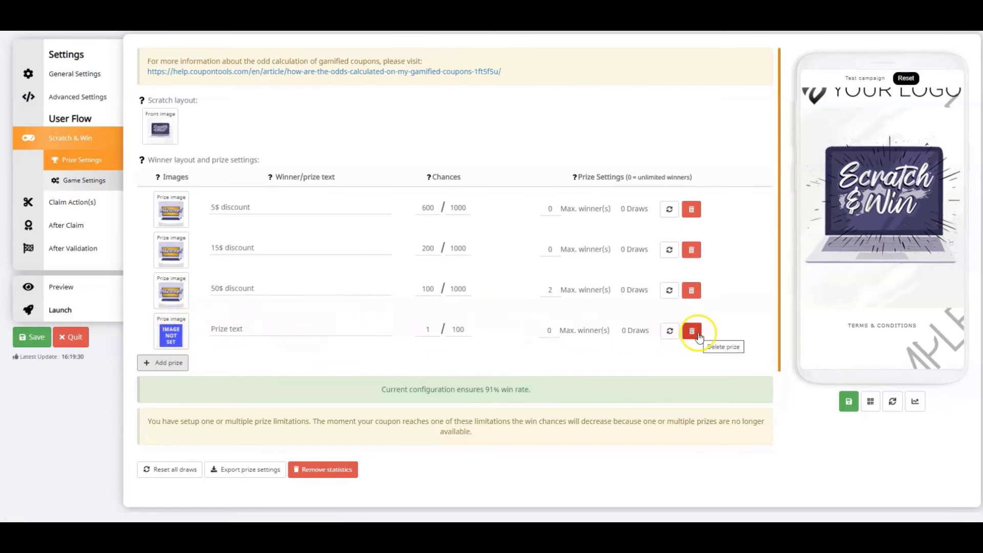
{"action": "left_click", "coordinate": [692, 332]}
{"action": "left_click", "coordinate": [475, 336]}
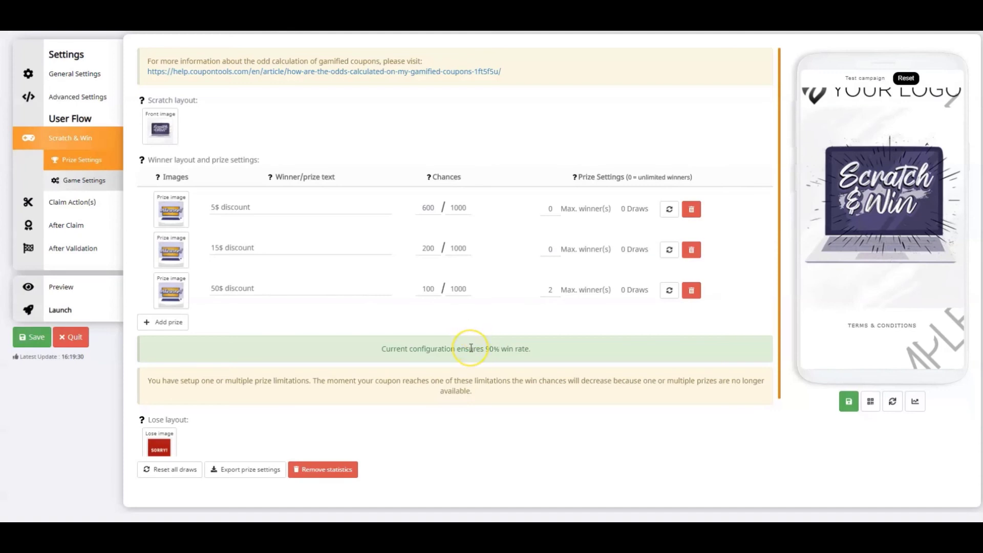
Replace the lose image in the lose layout with the uploaded file "Lose image"
{"action": "scroll", "coordinate": [471, 348], "scroll_direction": "down", "scroll_amount": 1}
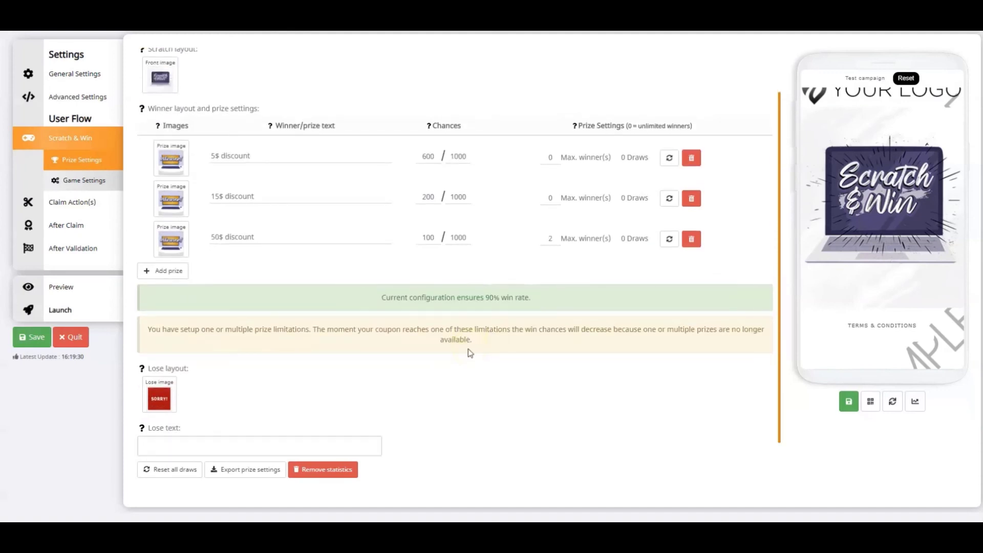
{"action": "left_click", "coordinate": [163, 394]}
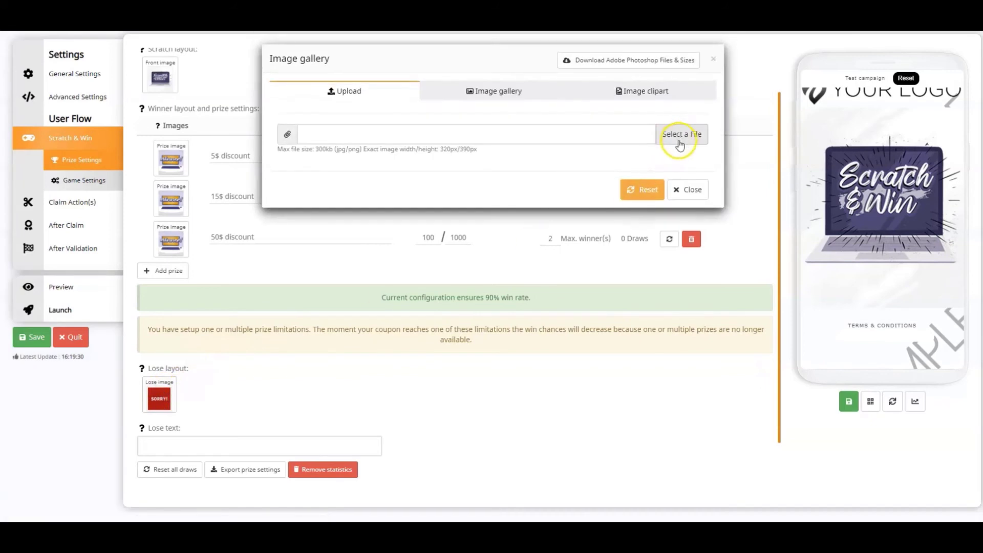
{"action": "left_click", "coordinate": [678, 141]}
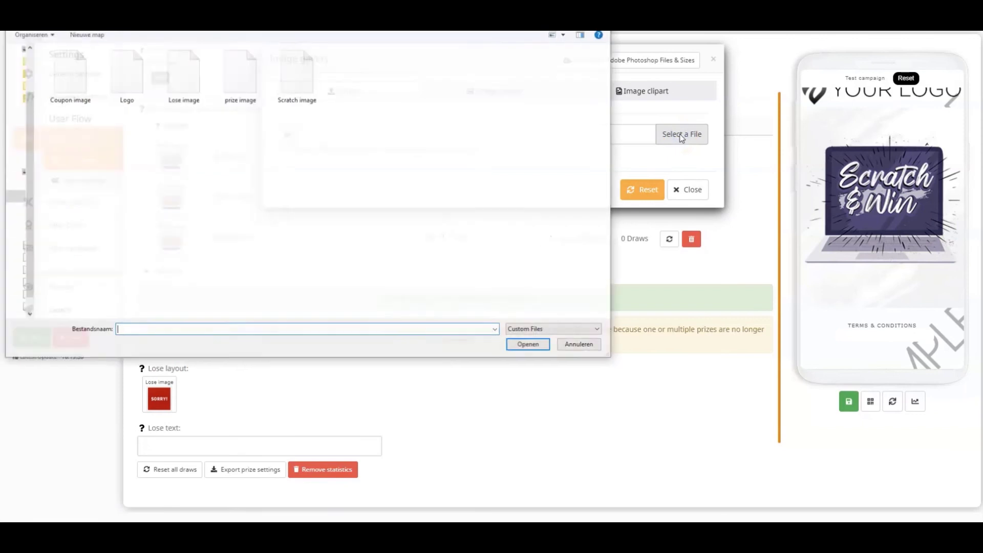
{"action": "left_click", "coordinate": [201, 84]}
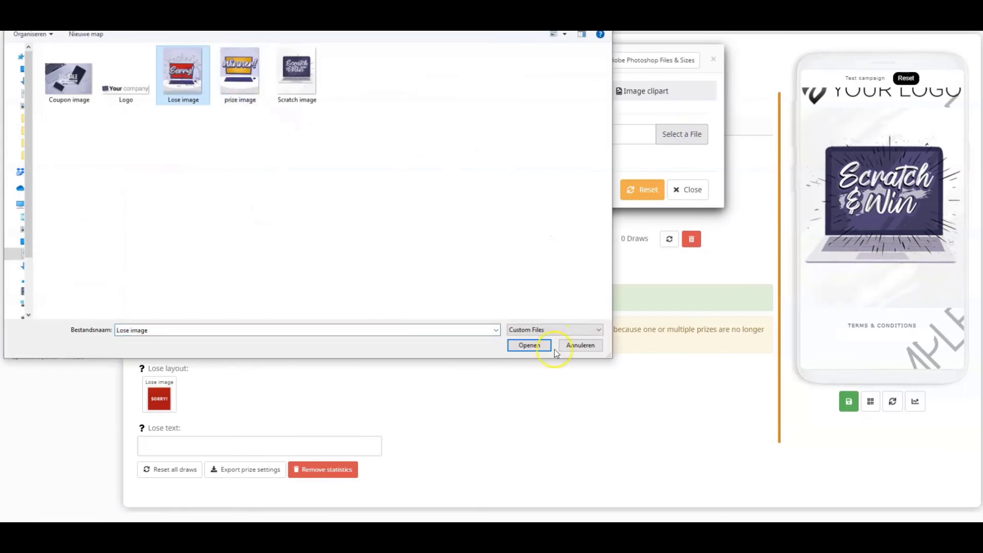
{"action": "left_click", "coordinate": [529, 344]}
{"action": "left_click", "coordinate": [302, 290]}
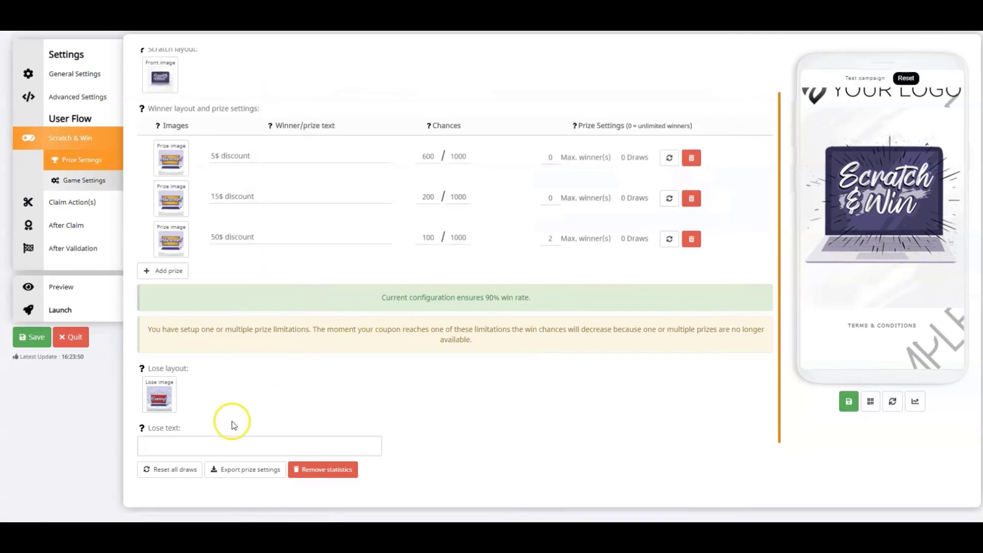
Enter "Better luck next time!" as the lose text and save the coupon
{"action": "left_click", "coordinate": [184, 448]}
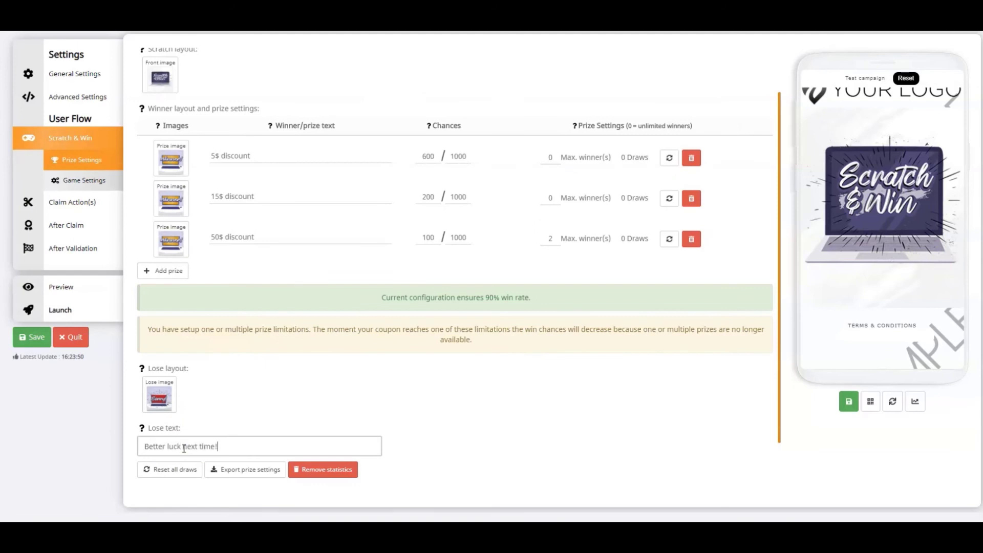
{"action": "left_click", "coordinate": [848, 403]}
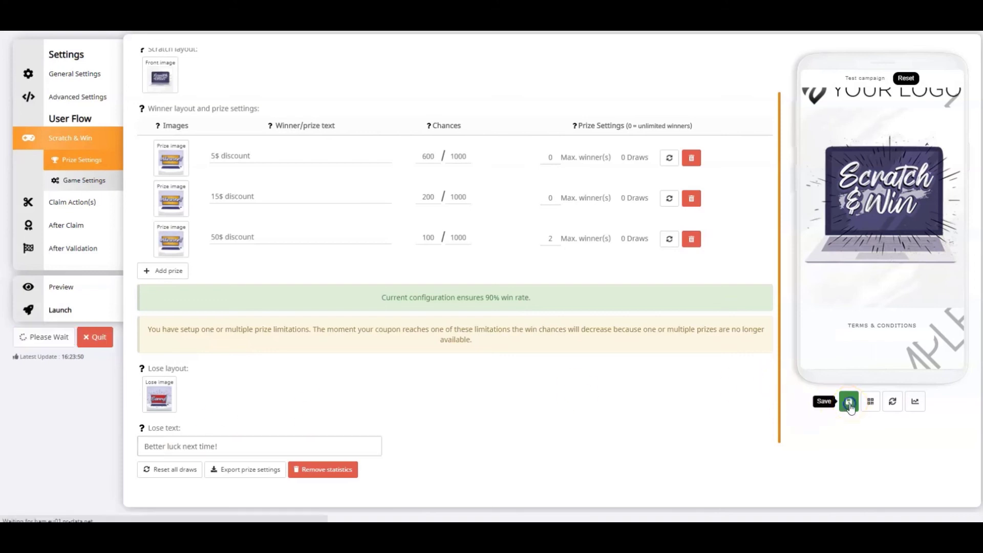
Replace the placeholder logo in the game settings with the uploaded file "Logo", keeping the logo shown
{"action": "left_click", "coordinate": [91, 182]}
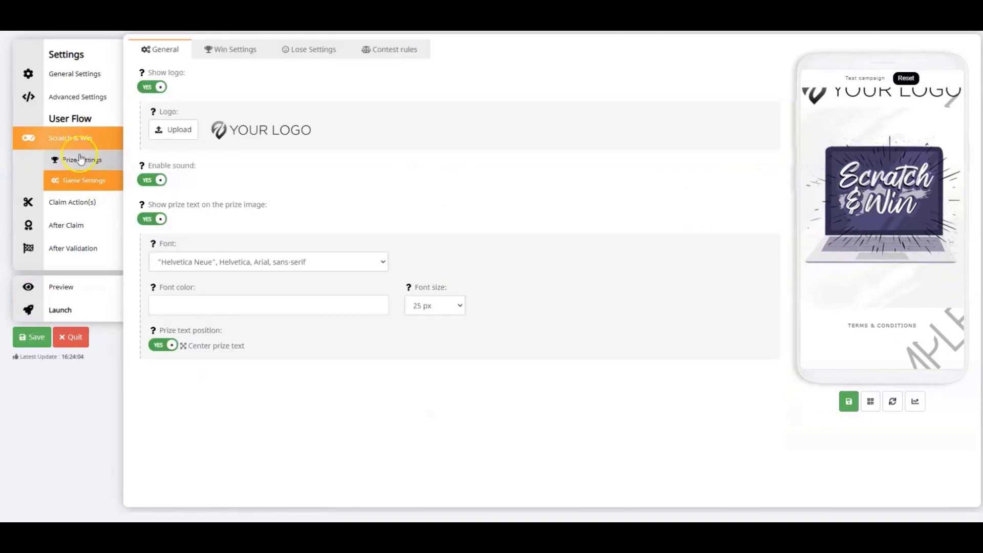
{"action": "left_click", "coordinate": [152, 87]}
{"action": "left_click", "coordinate": [153, 88]}
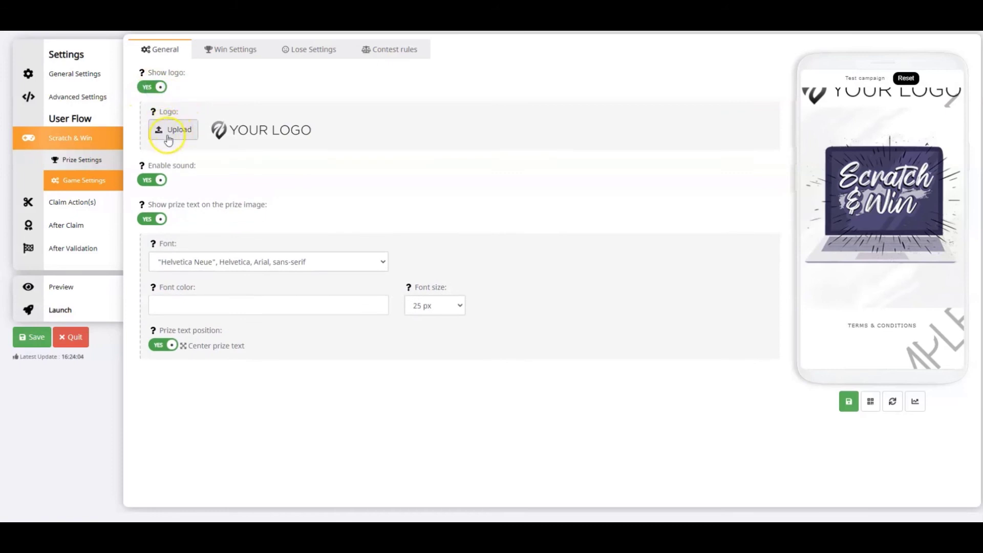
{"action": "left_click", "coordinate": [171, 132]}
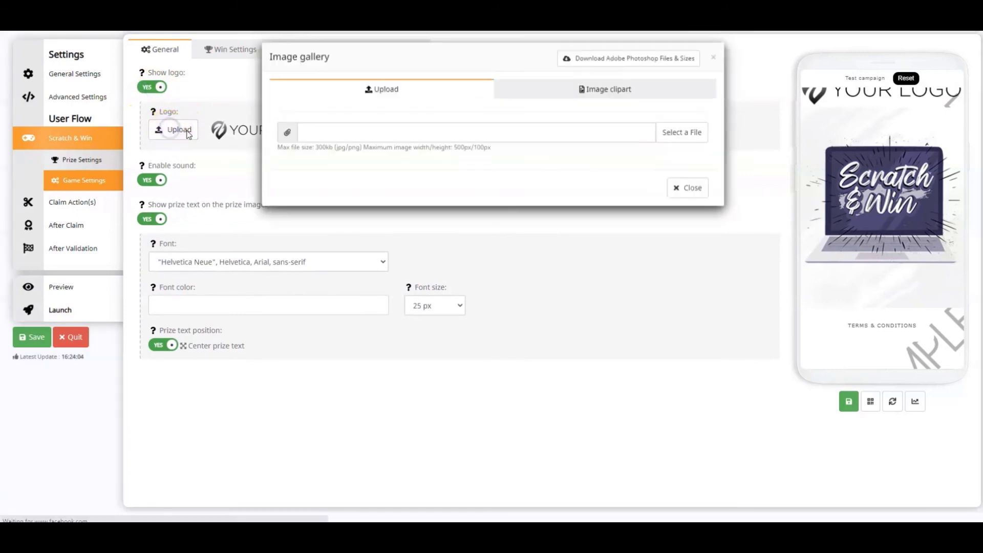
{"action": "left_click", "coordinate": [680, 134]}
{"action": "left_click", "coordinate": [132, 87]}
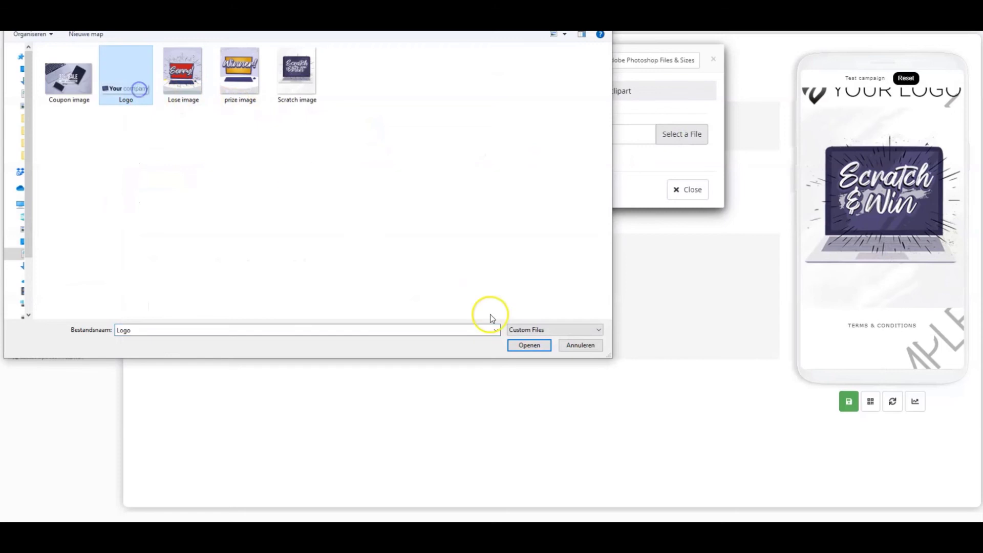
{"action": "left_click", "coordinate": [541, 345]}
{"action": "left_click", "coordinate": [301, 216]}
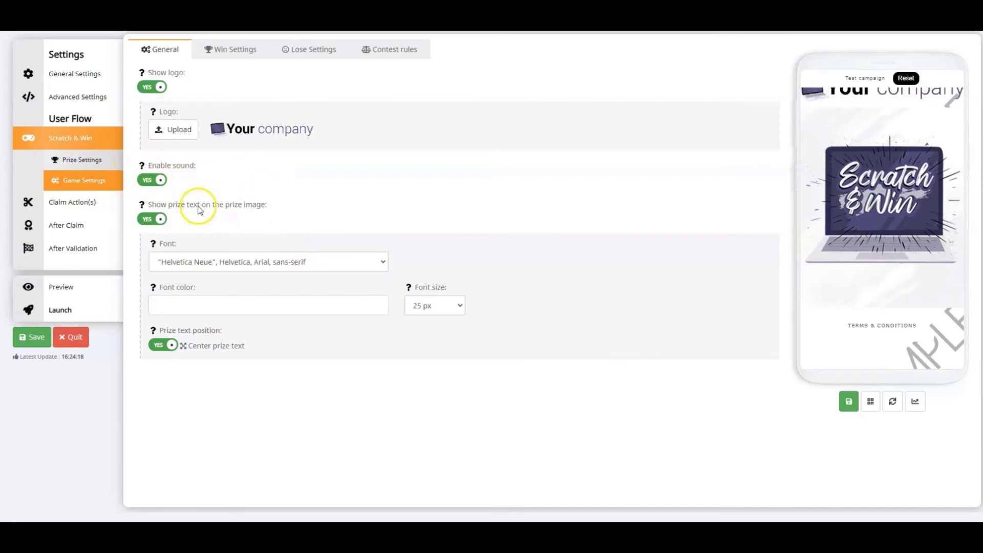
Set the font of the prize text on the prize image to Roboto
{"action": "left_click", "coordinate": [208, 258]}
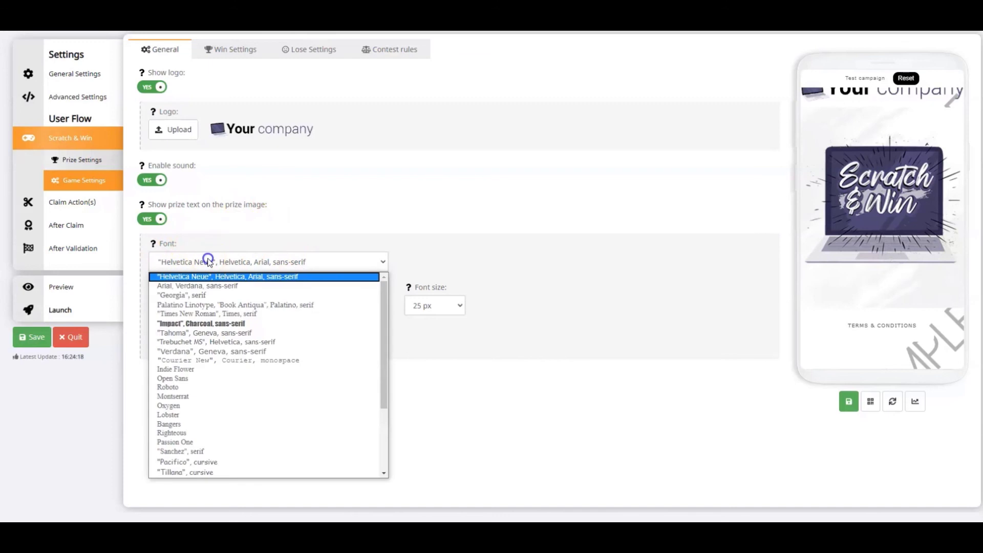
{"action": "left_click", "coordinate": [190, 378]}
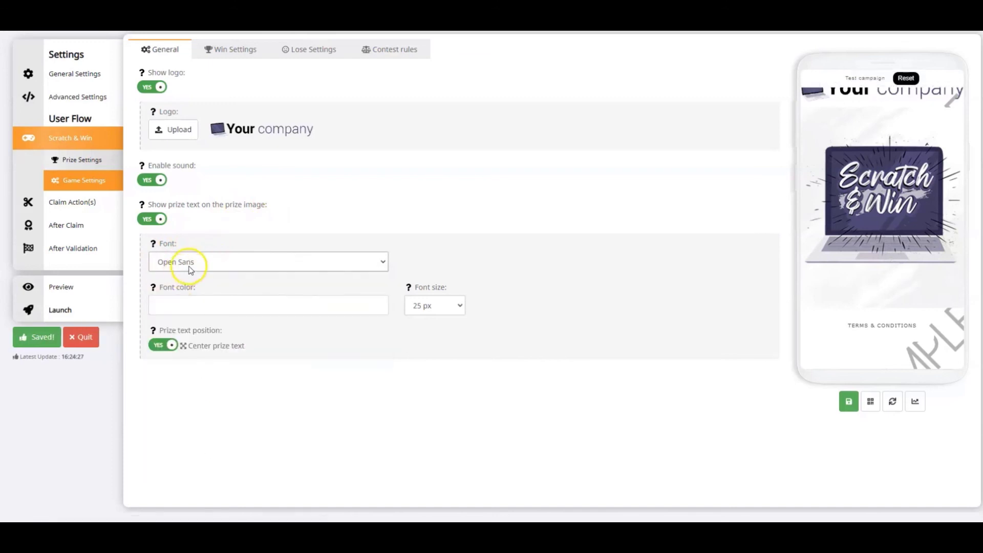
{"action": "left_click", "coordinate": [204, 262]}
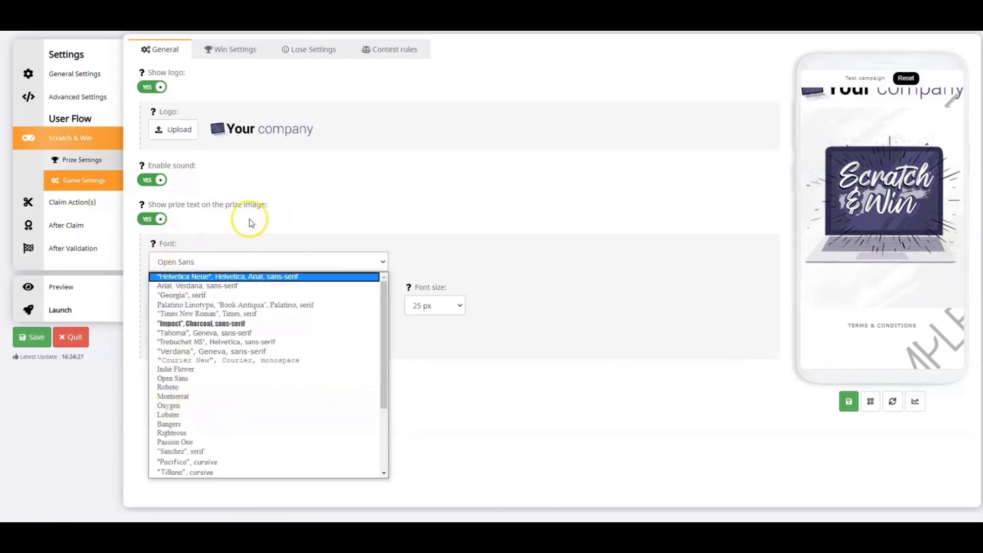
{"action": "left_click", "coordinate": [174, 386]}
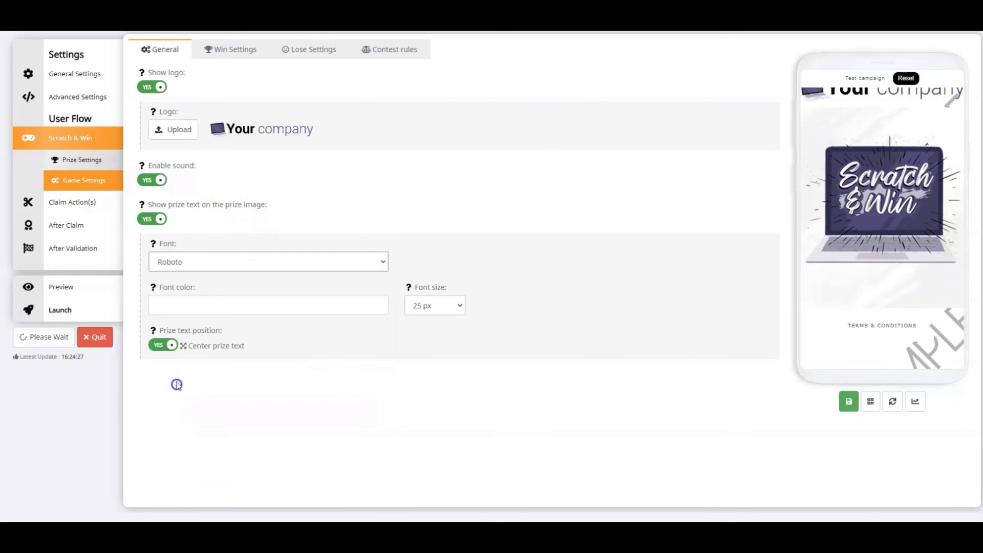
Set the font color of the prize text to a very dark, near-black shade
{"action": "left_click", "coordinate": [206, 310]}
{"action": "left_click", "coordinate": [218, 330]}
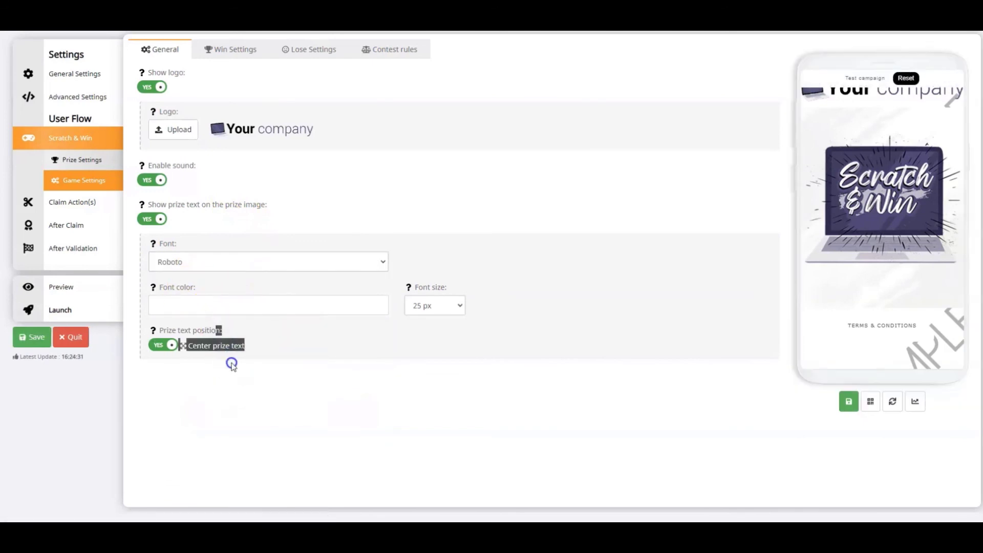
{"action": "left_click", "coordinate": [171, 307]}
{"action": "left_click", "coordinate": [224, 364]}
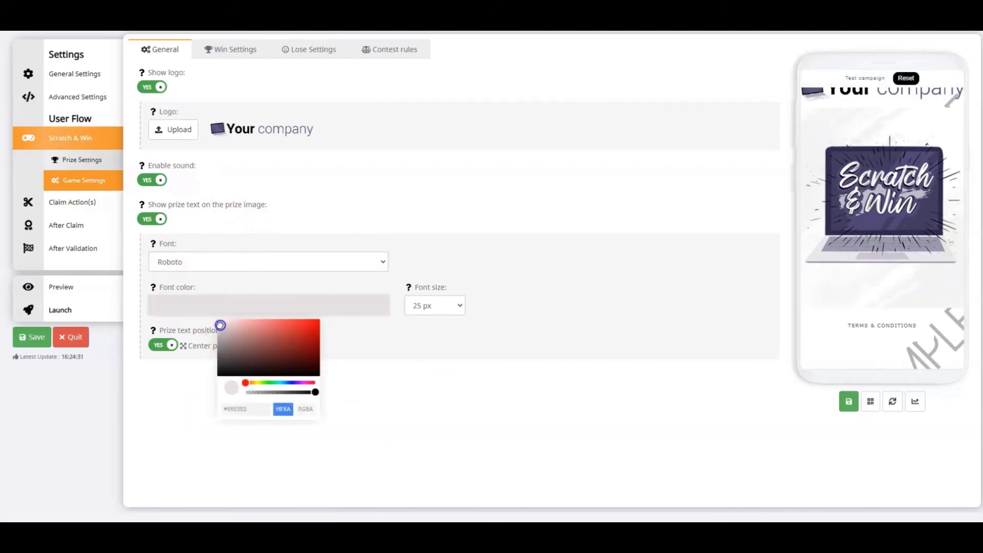
Set the font size of the prize text to 30 px
{"action": "left_click", "coordinate": [435, 305]}
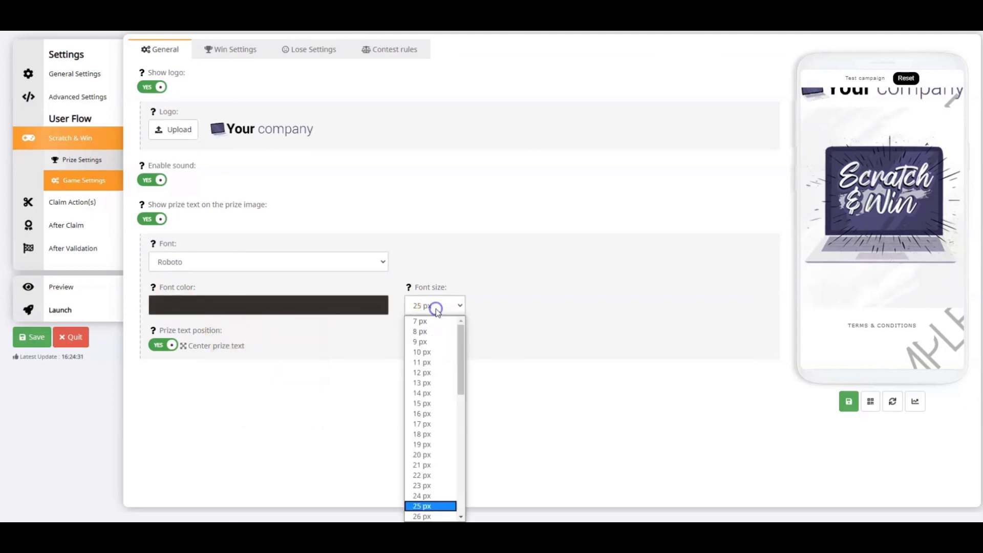
{"action": "scroll", "coordinate": [431, 487], "scroll_direction": "down", "scroll_amount": 4}
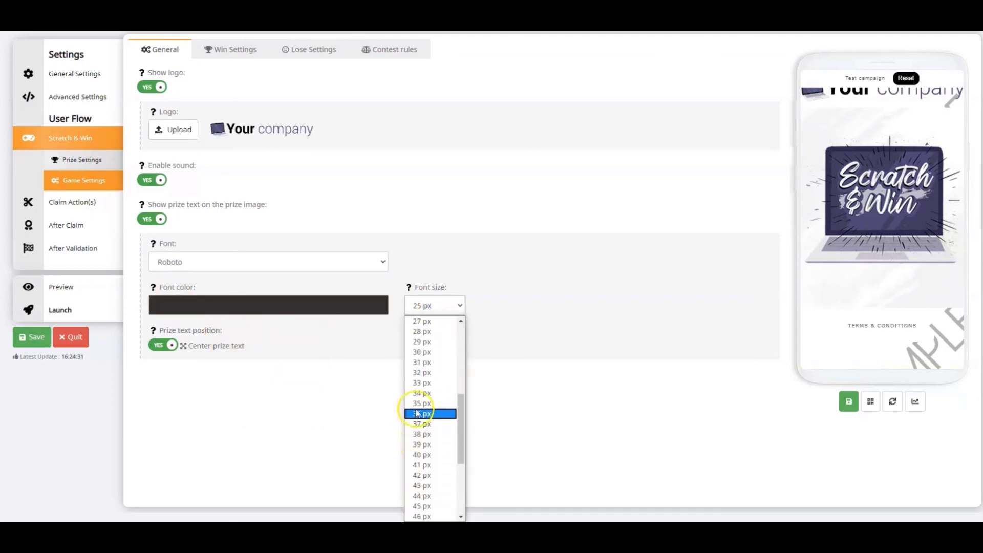
{"action": "left_click", "coordinate": [420, 352]}
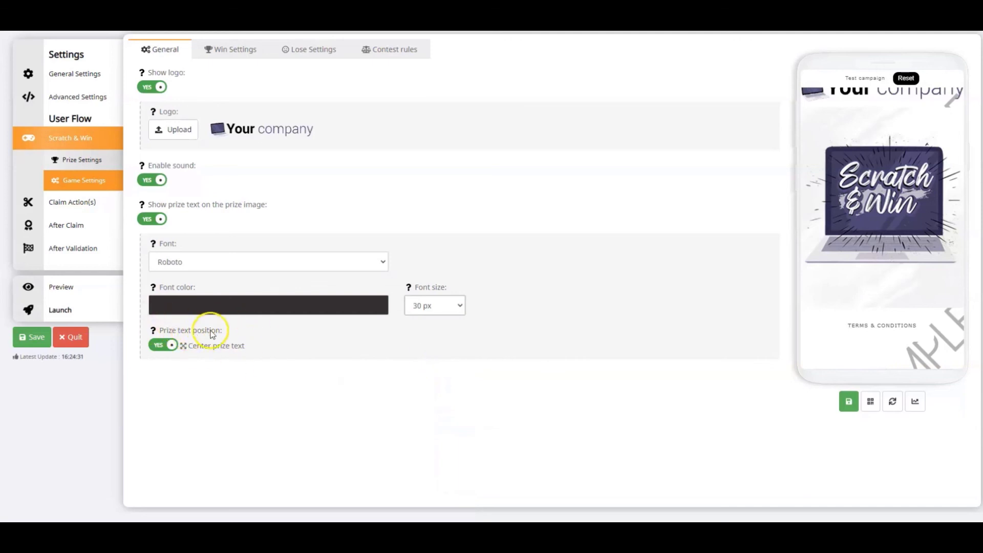
Turn off centering of the prize text to check its position offsets and turn centering back on
{"action": "left_click", "coordinate": [175, 345]}
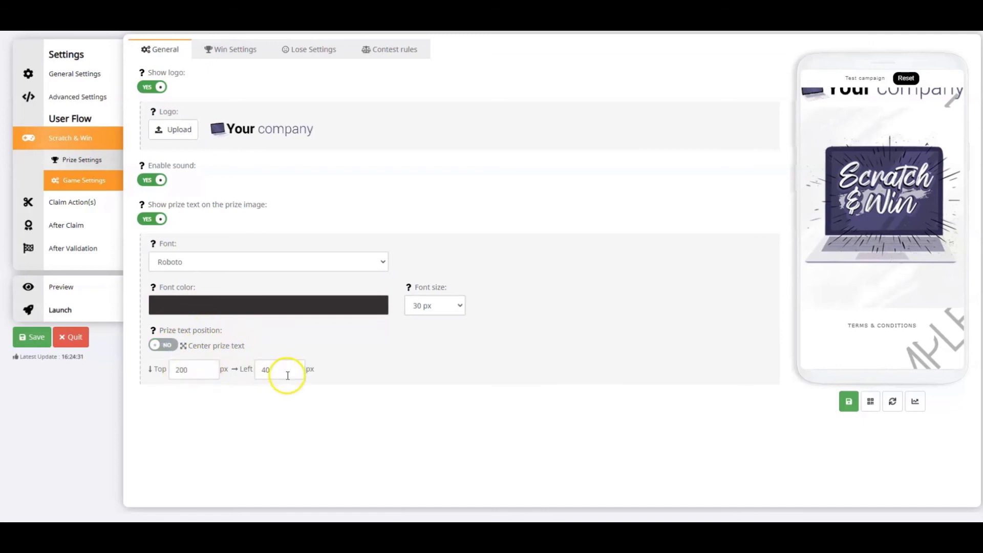
{"action": "left_click", "coordinate": [168, 347]}
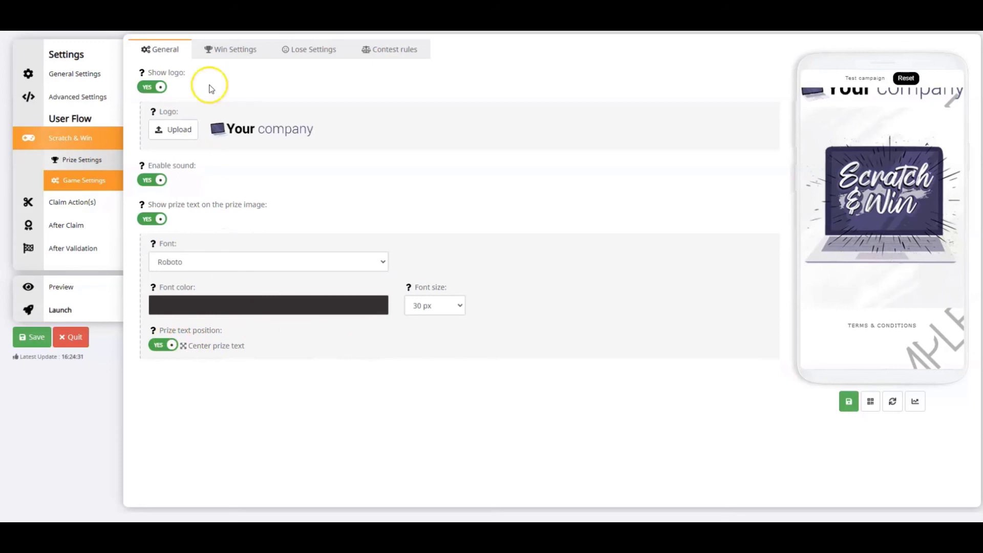
In the win settings, set the scratch reveal percentage to 75% and the claim page layout to "Show prize image (if available)"
{"action": "left_click", "coordinate": [231, 48]}
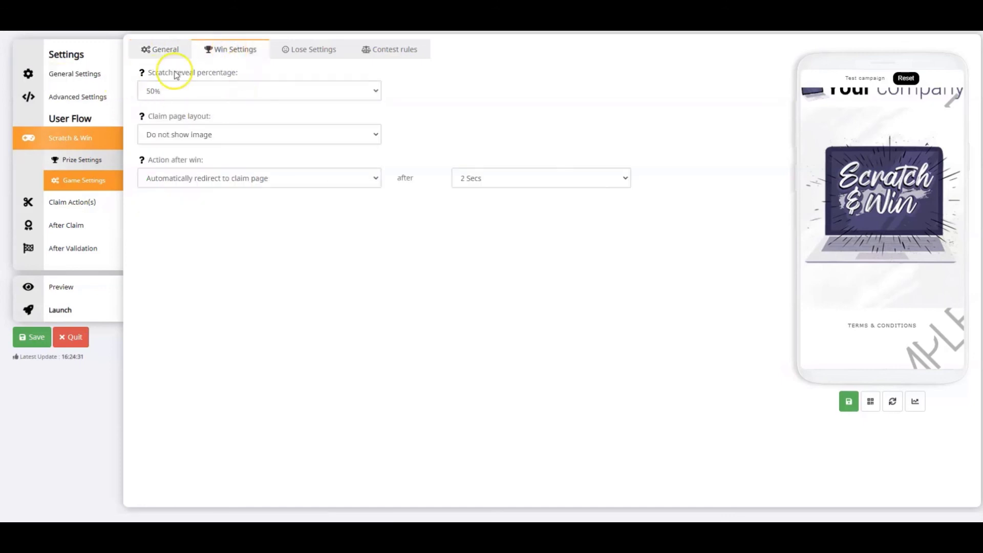
{"action": "left_click", "coordinate": [219, 91]}
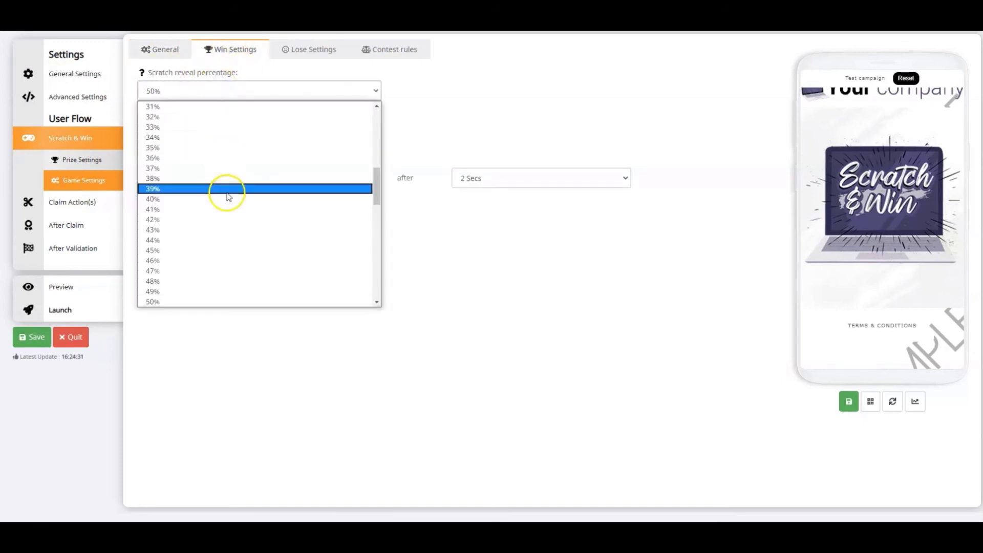
{"action": "scroll", "coordinate": [225, 207], "scroll_direction": "down", "scroll_amount": 5}
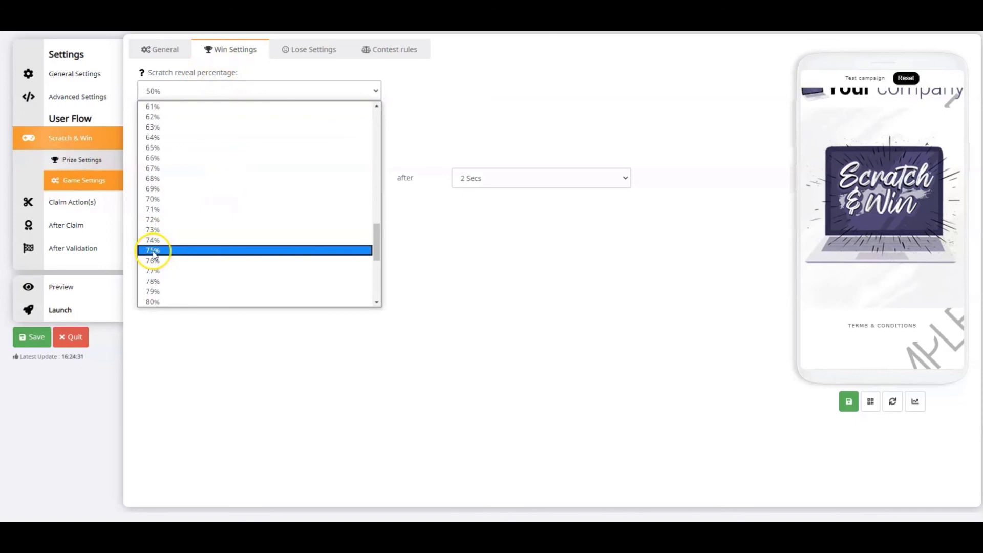
{"action": "left_click", "coordinate": [154, 251]}
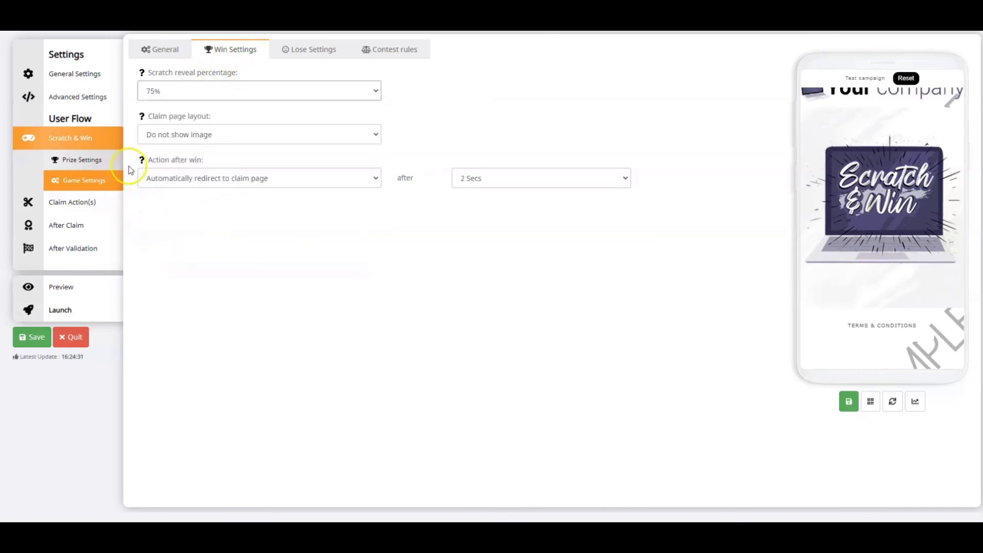
{"action": "left_click", "coordinate": [206, 137]}
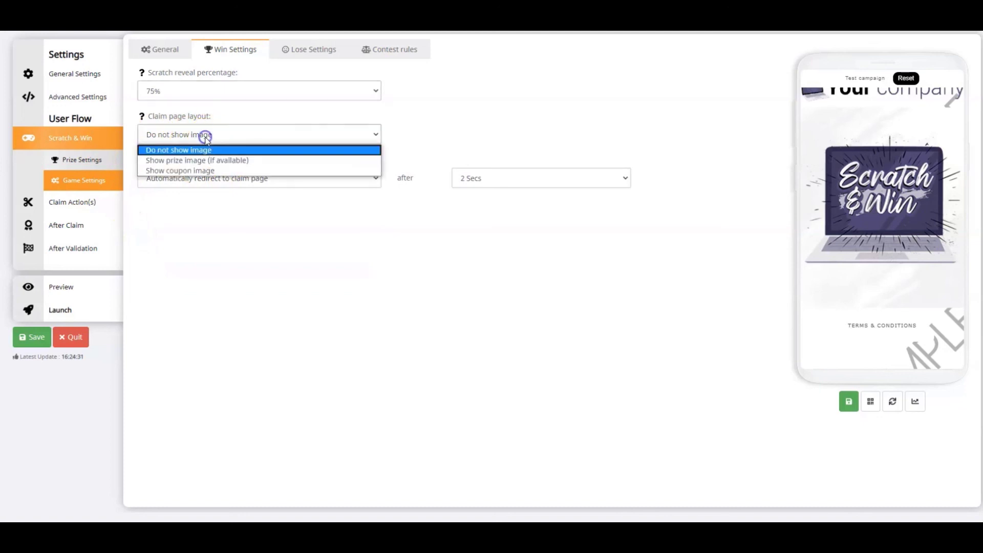
{"action": "left_click", "coordinate": [191, 161]}
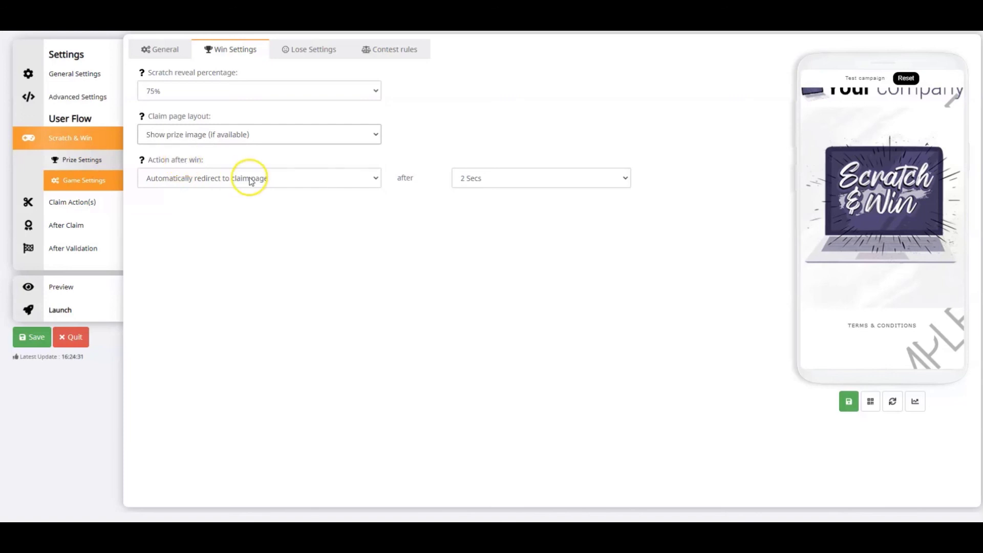
Set the delay of the automatic redirect to the claim page after a win to 5 Secs and save the coupon
{"action": "left_click", "coordinate": [487, 179]}
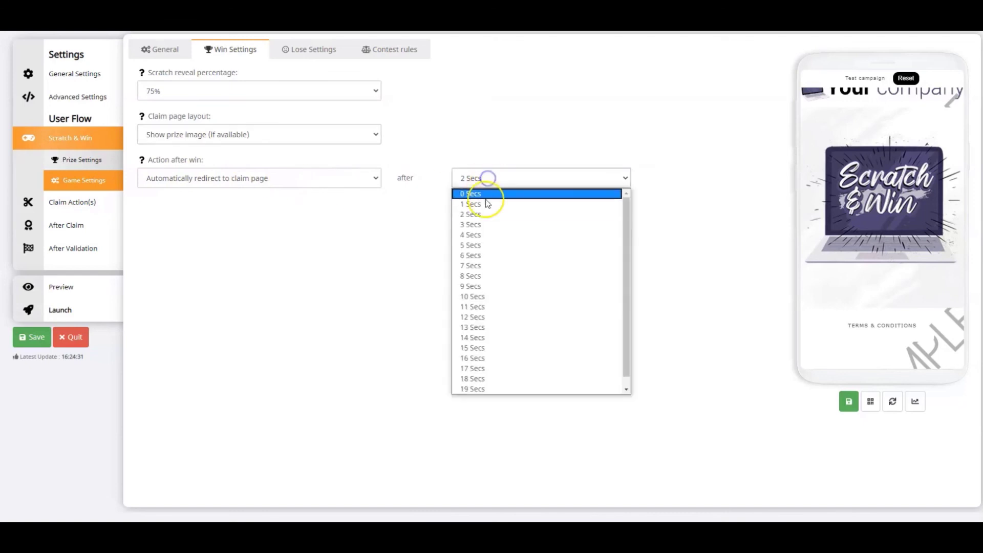
{"action": "left_click", "coordinate": [470, 246]}
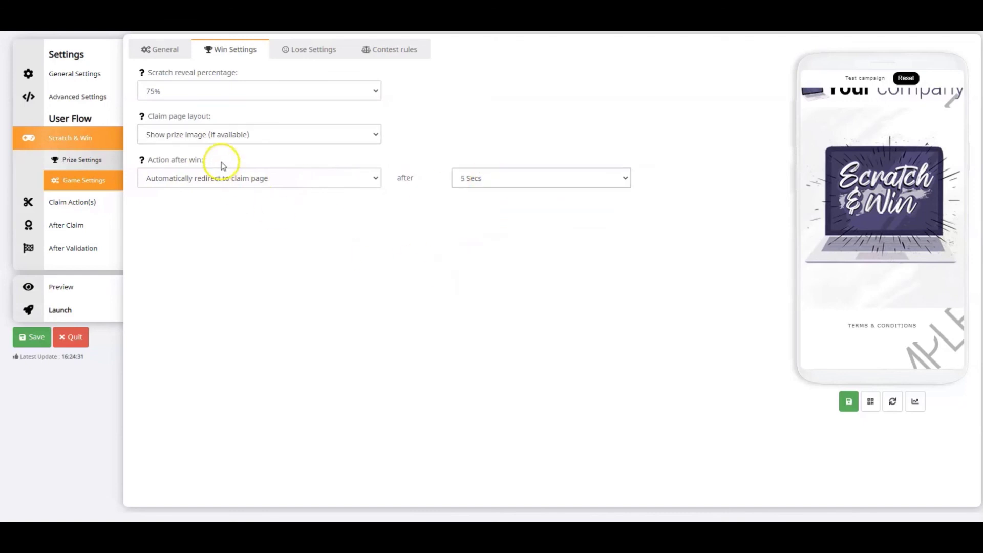
{"action": "left_click", "coordinate": [848, 401]}
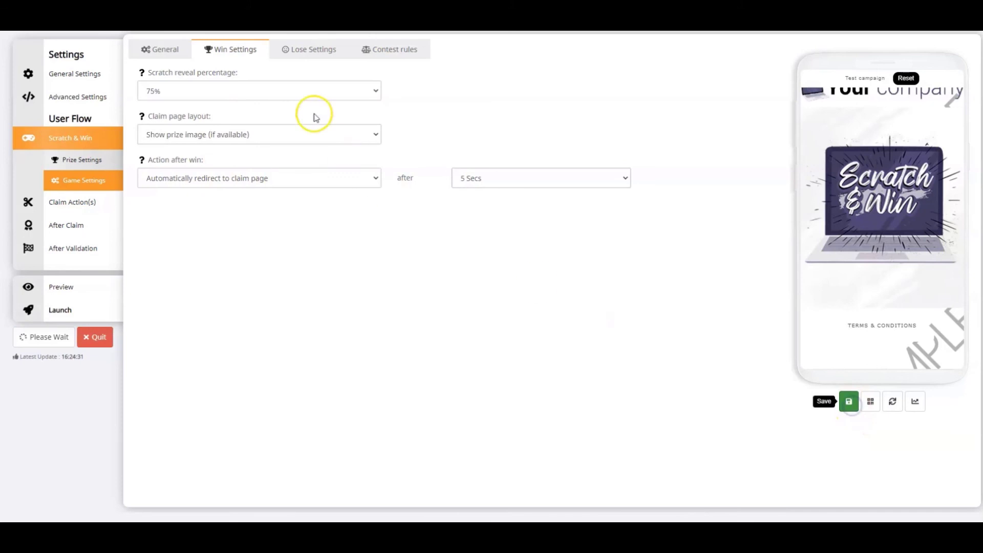
In the lose settings, set the amount of retries after loss to 0
{"action": "left_click", "coordinate": [297, 52]}
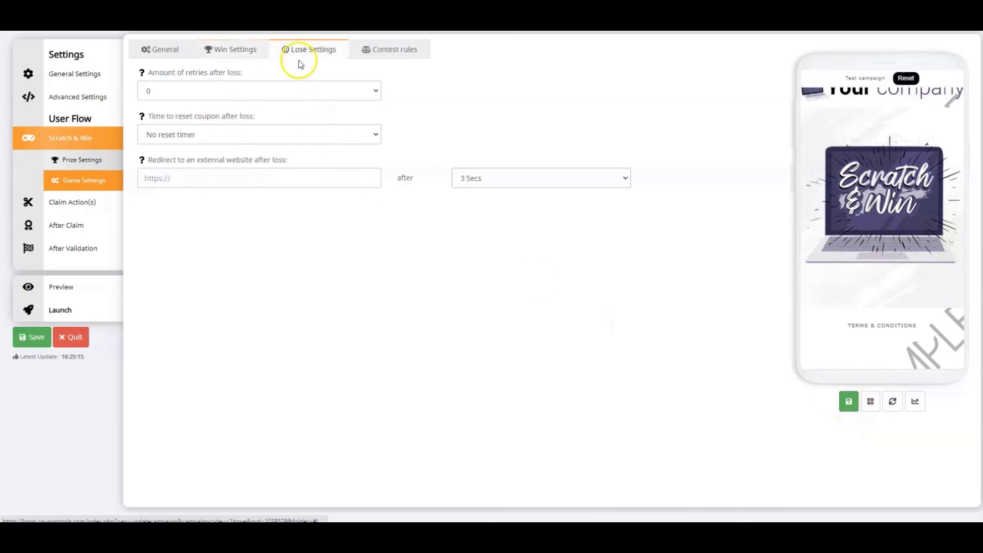
{"action": "left_click", "coordinate": [276, 86]}
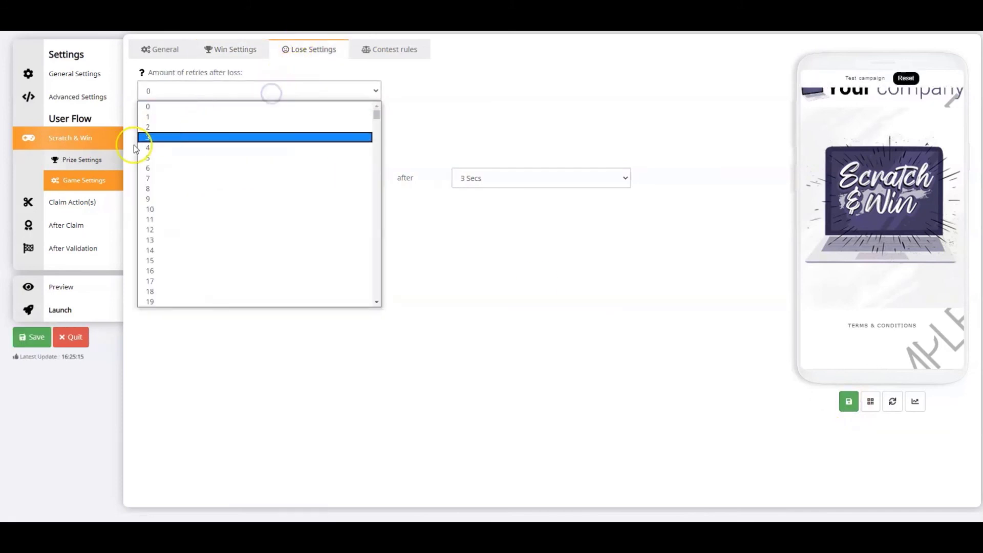
{"action": "left_click", "coordinate": [164, 109]}
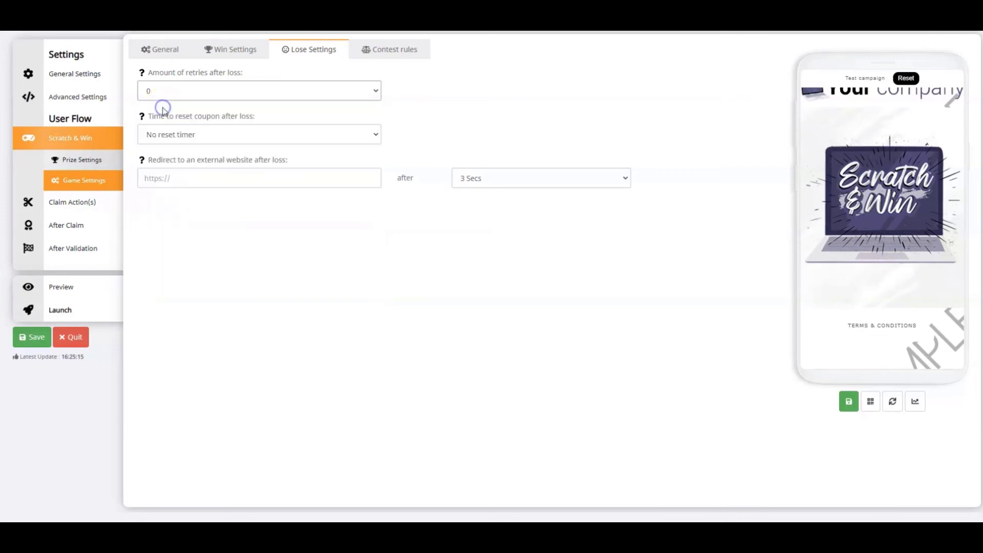
{"action": "left_click", "coordinate": [194, 137]}
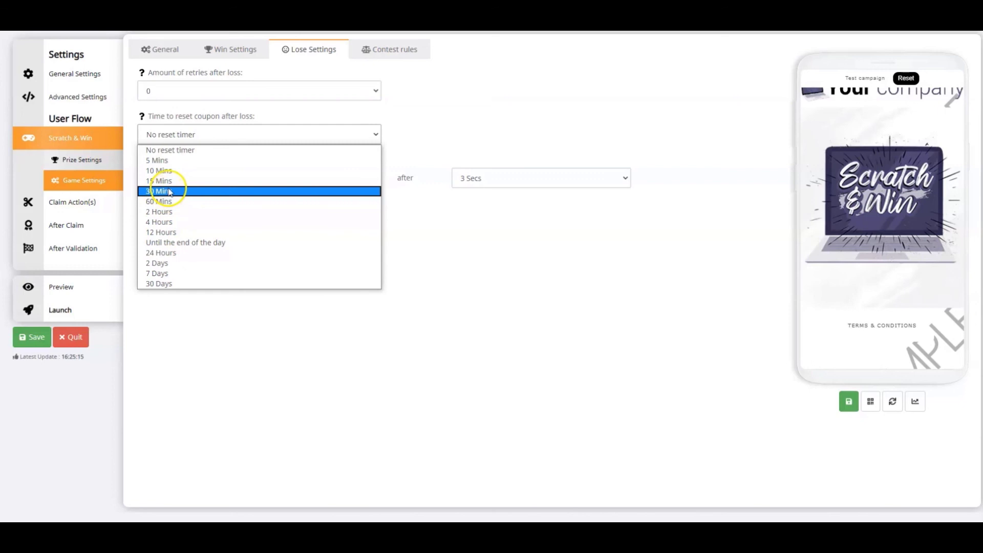
{"action": "left_click", "coordinate": [463, 131]}
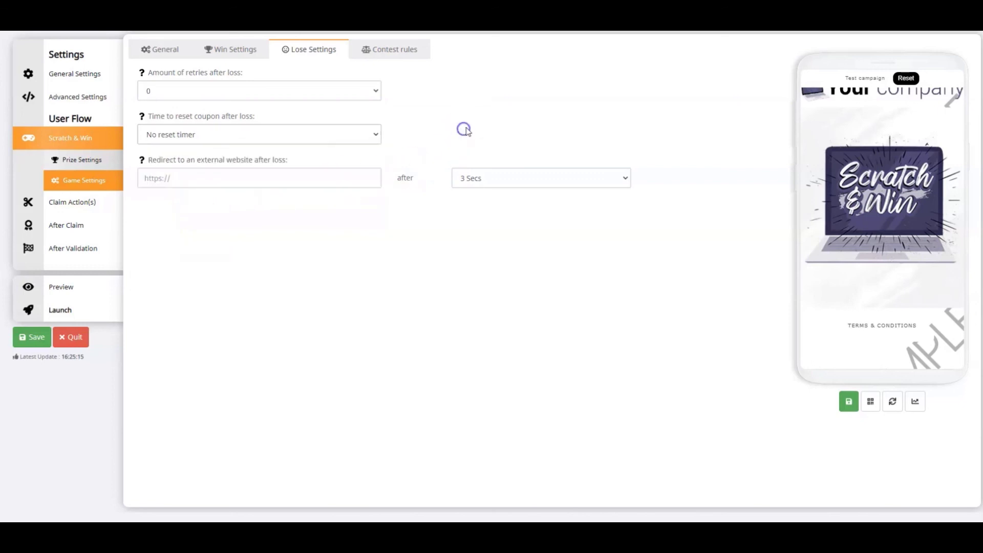
{"action": "left_click", "coordinate": [261, 176]}
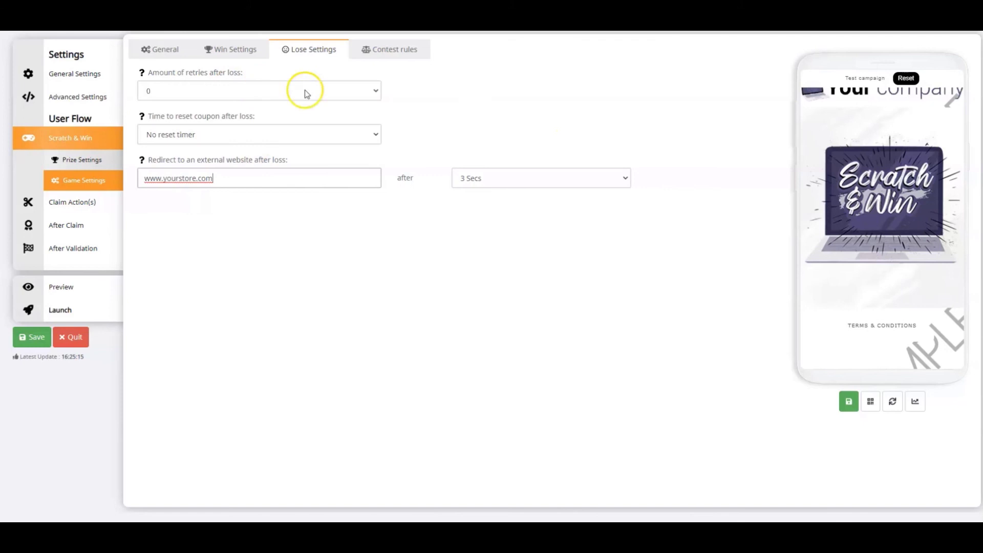
{"action": "left_click", "coordinate": [546, 175]}
{"action": "left_click", "coordinate": [491, 245]}
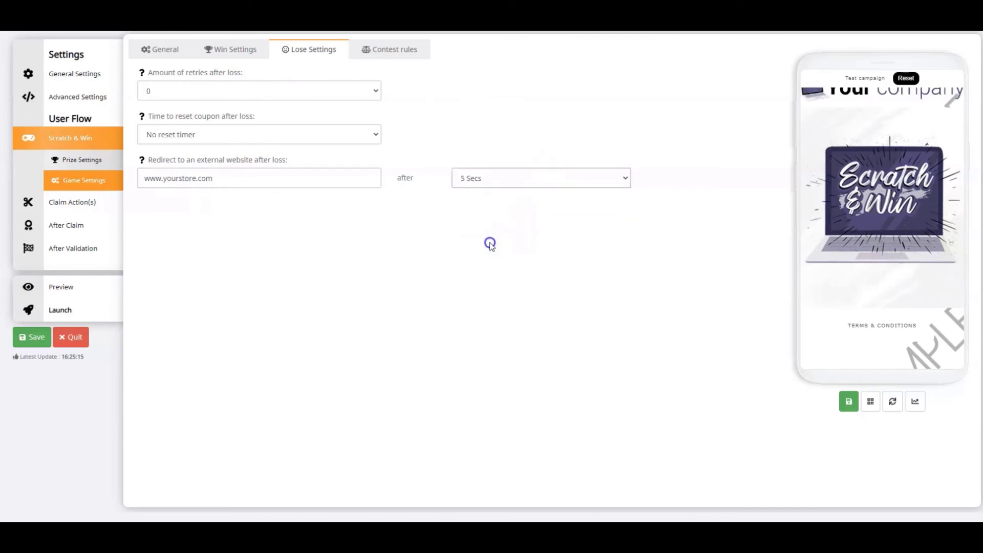
{"action": "left_click", "coordinate": [852, 403]}
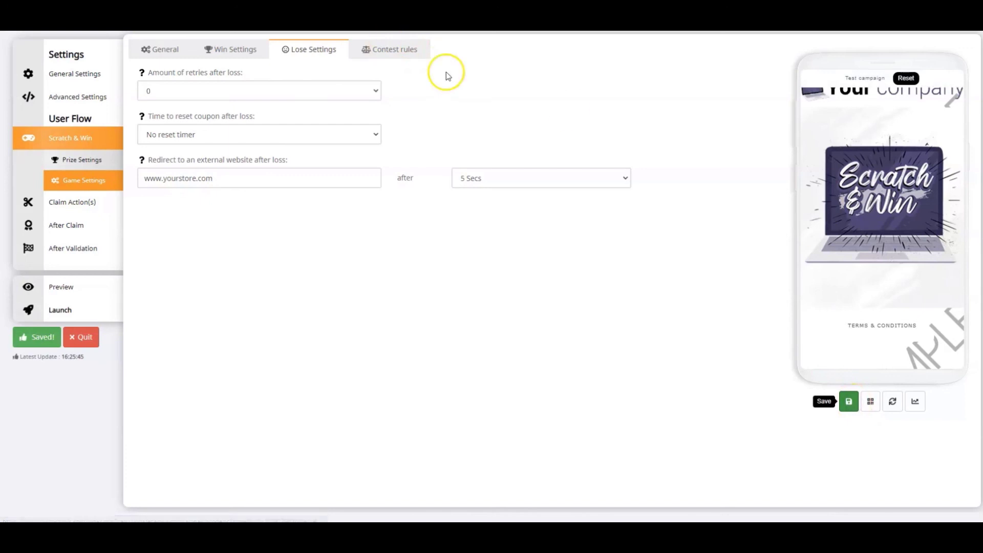
Enable the contest rules, paste in the prepared text headed "CONTEST RULES", and save the coupon
{"action": "left_click", "coordinate": [378, 49]}
{"action": "left_click", "coordinate": [155, 88]}
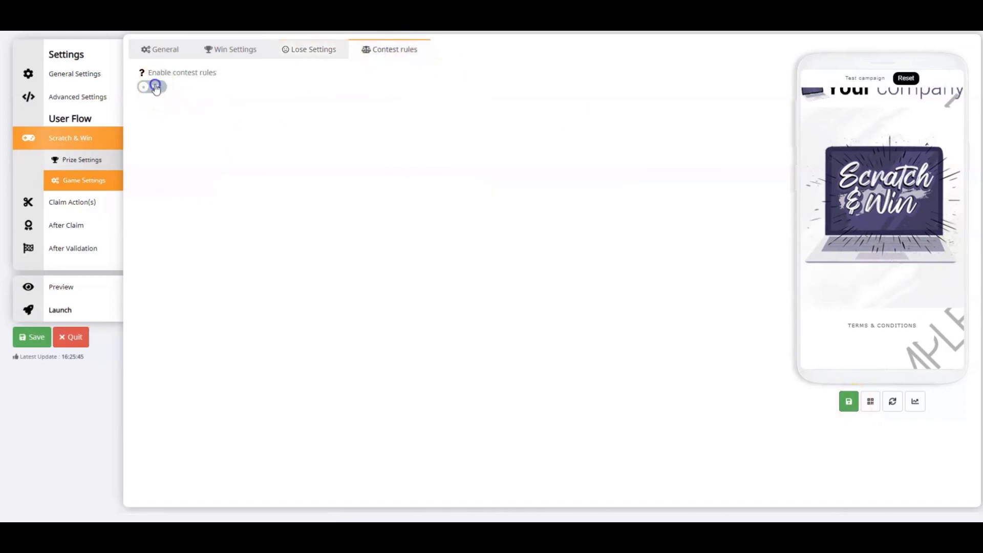
{"action": "left_click", "coordinate": [178, 146]}
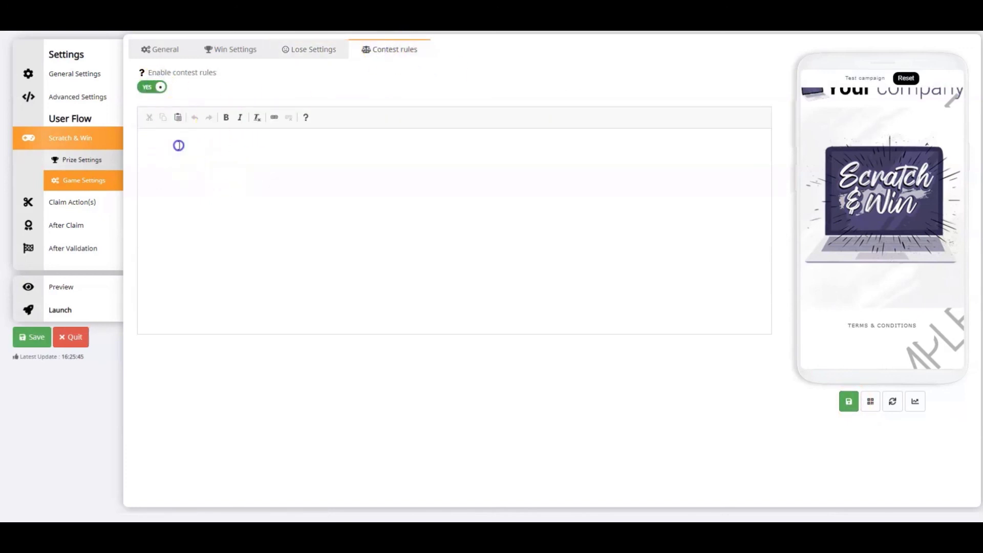
{"action": "key", "text": "ctrl+v"}
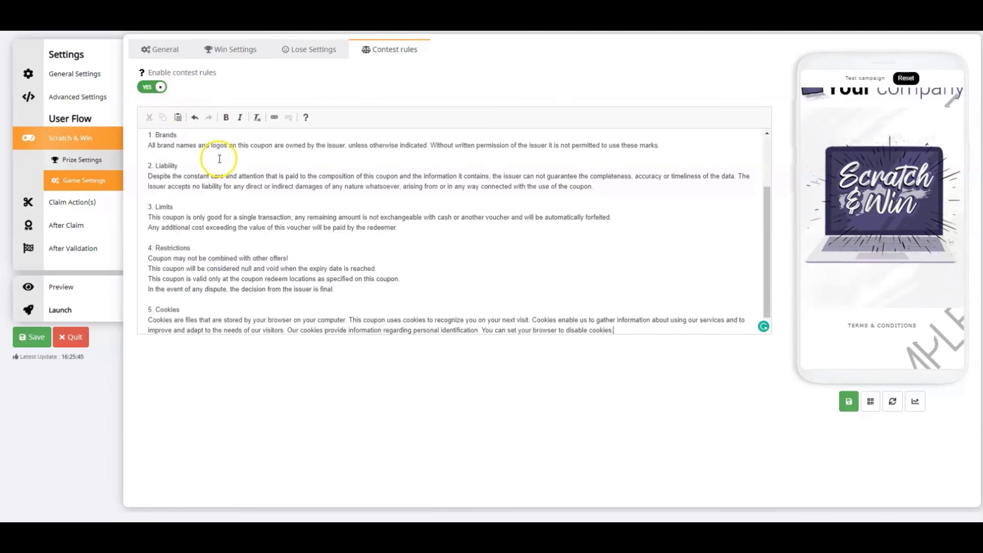
{"action": "scroll", "coordinate": [217, 159], "scroll_direction": "up", "scroll_amount": 2}
{"action": "left_click_drag", "start_coordinate": [204, 143], "coordinate": [139, 139]}
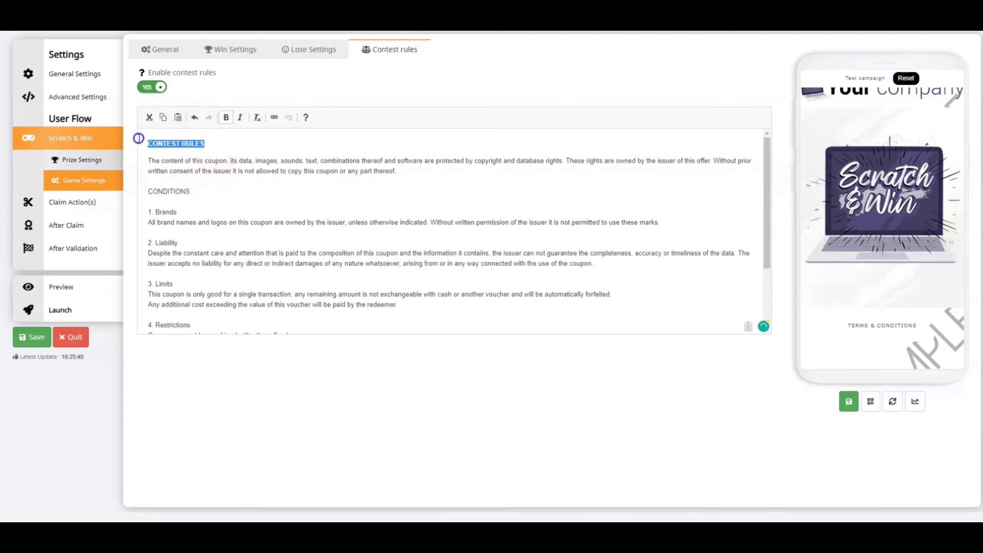
{"action": "left_click", "coordinate": [34, 338]}
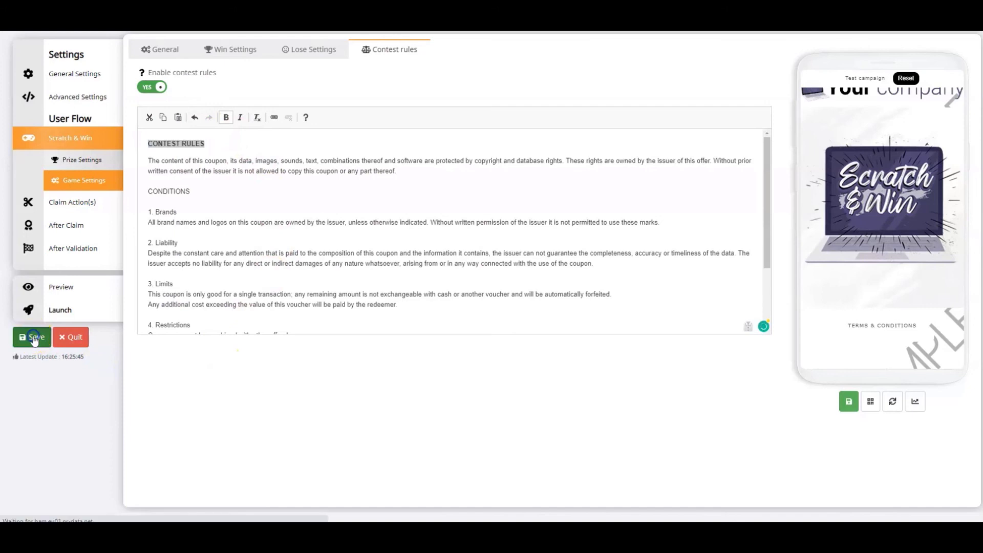
Preview the coupon with its contest rules, claim the discount through the personal data form, and choose to use it now
{"action": "left_click", "coordinate": [57, 287]}
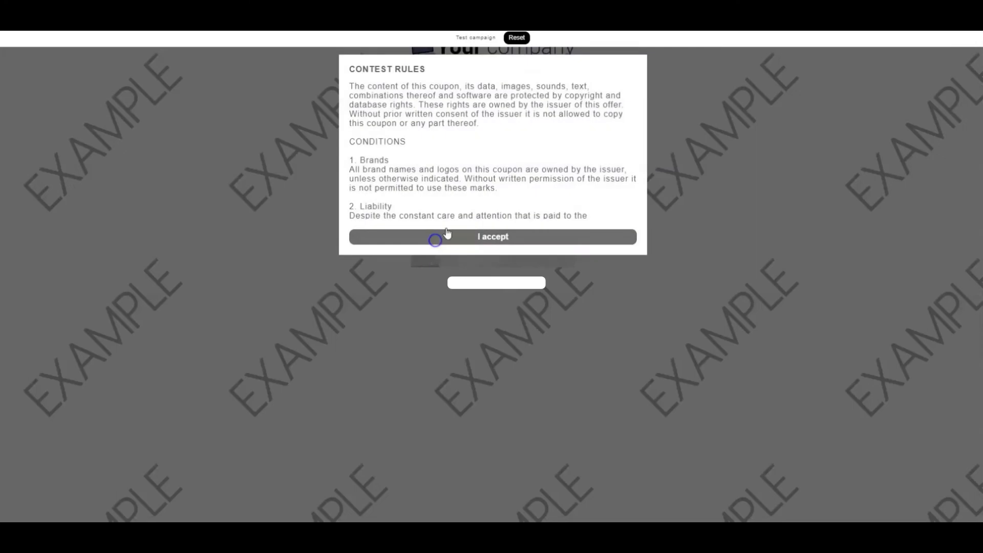
{"action": "left_click_drag", "start_coordinate": [350, 68], "coordinate": [425, 69]}
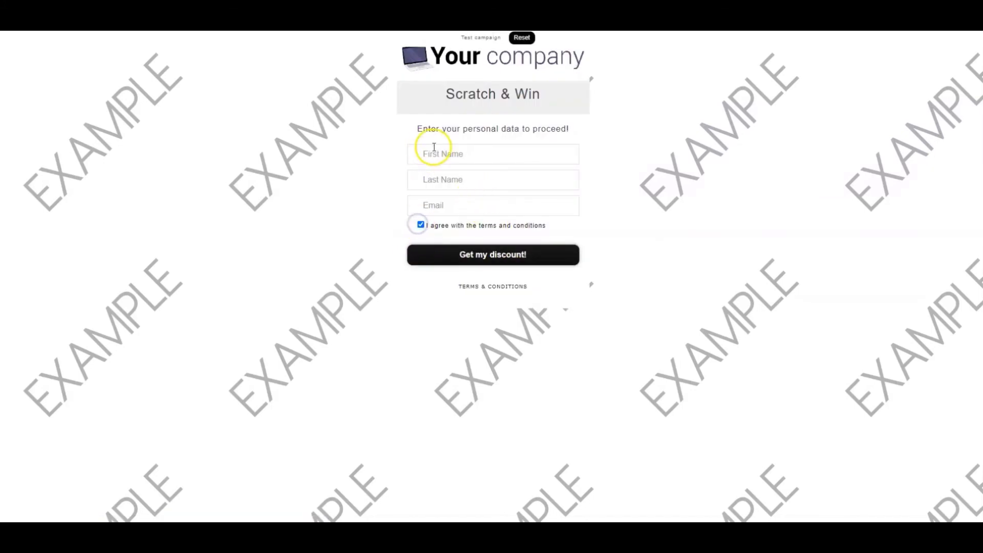
{"action": "left_click", "coordinate": [476, 258]}
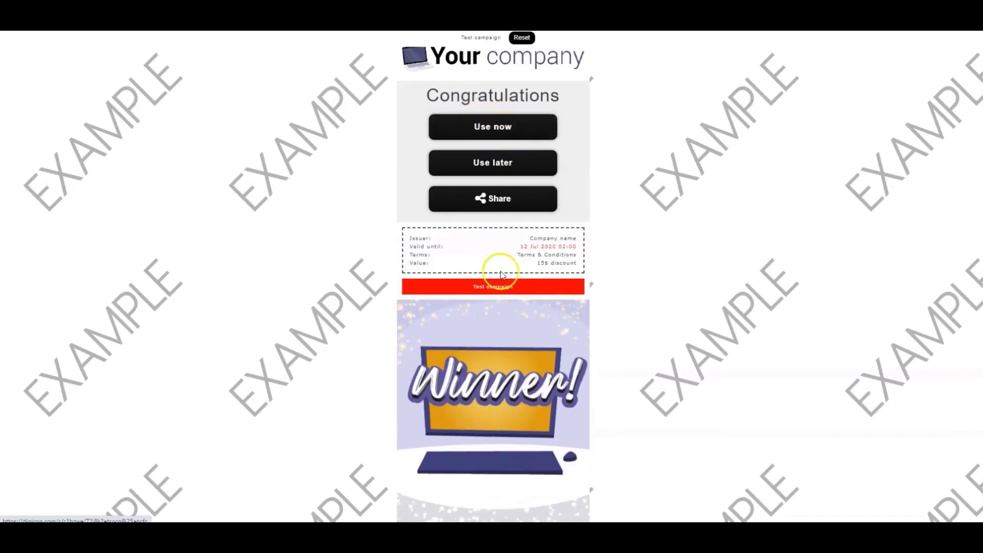
{"action": "left_click", "coordinate": [469, 123]}
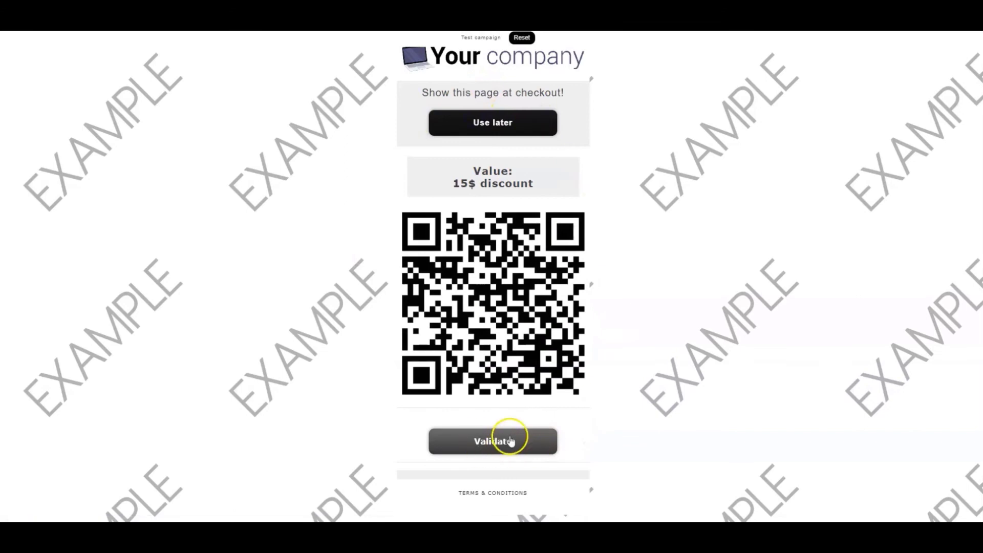